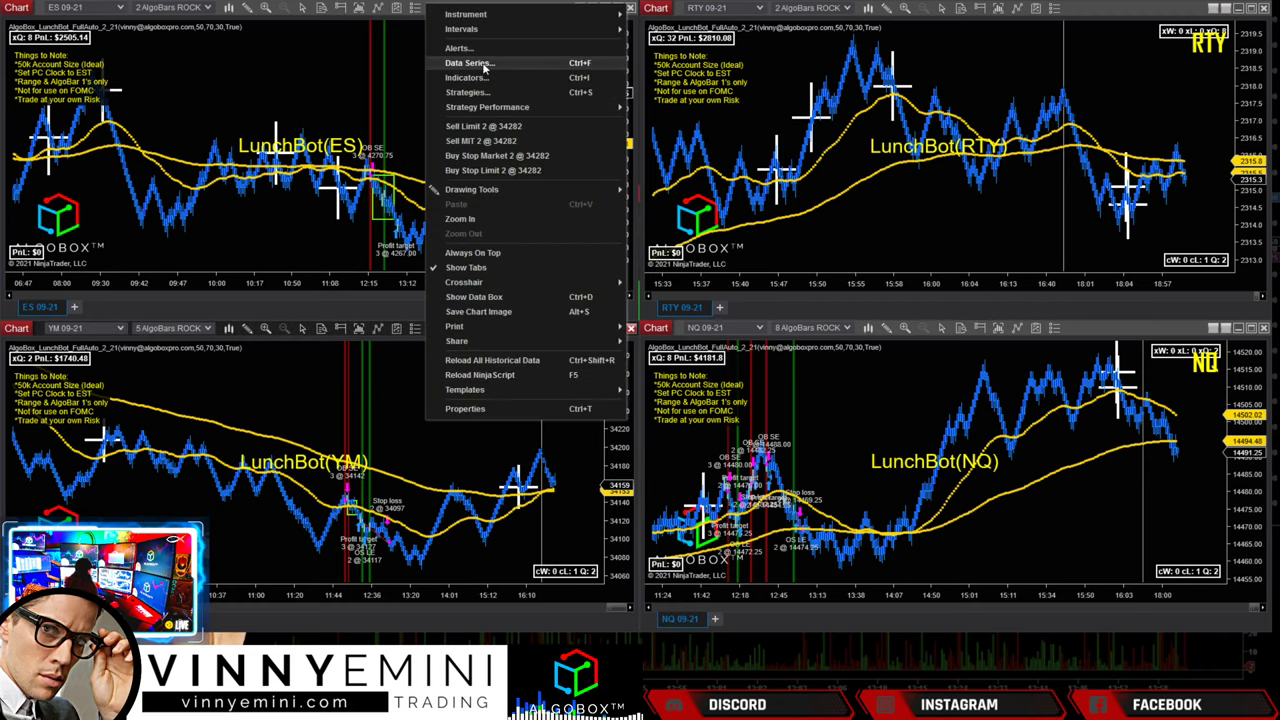
- Set the Trendy value of the YM chart's AlgoBars data series to 2 and circle the chart's PnL figure
click(484, 64)
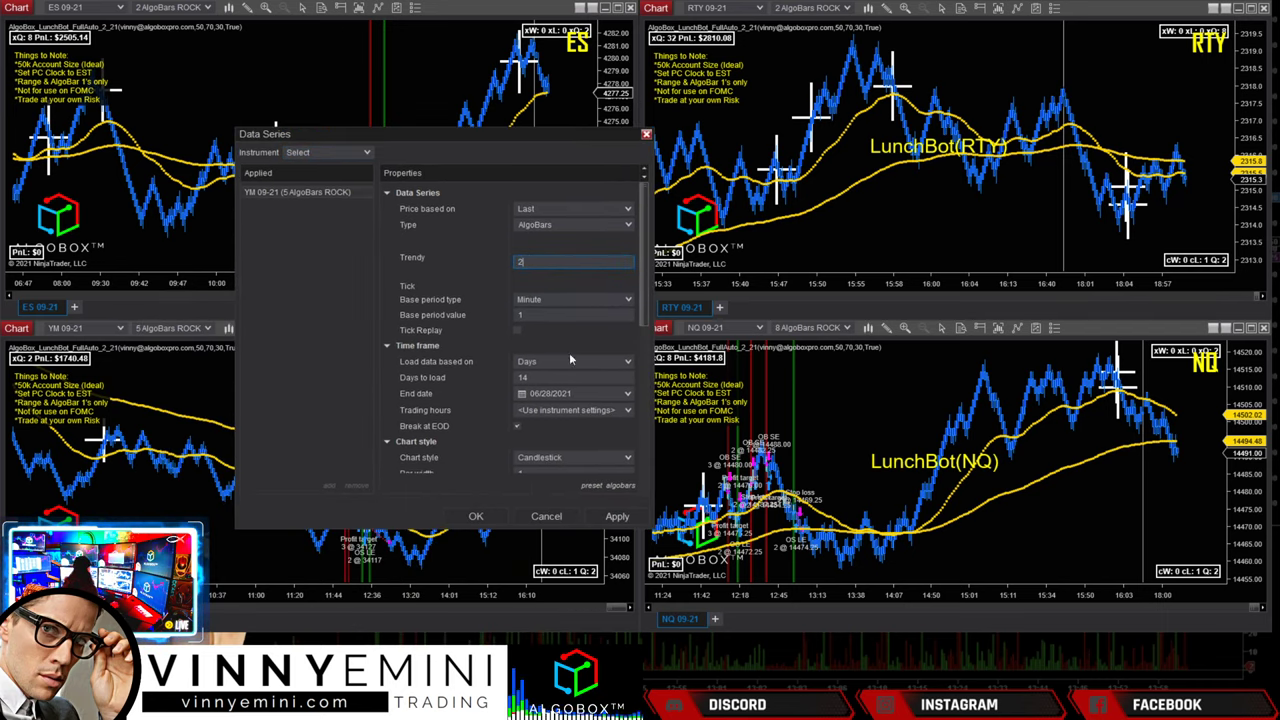
click(494, 519)
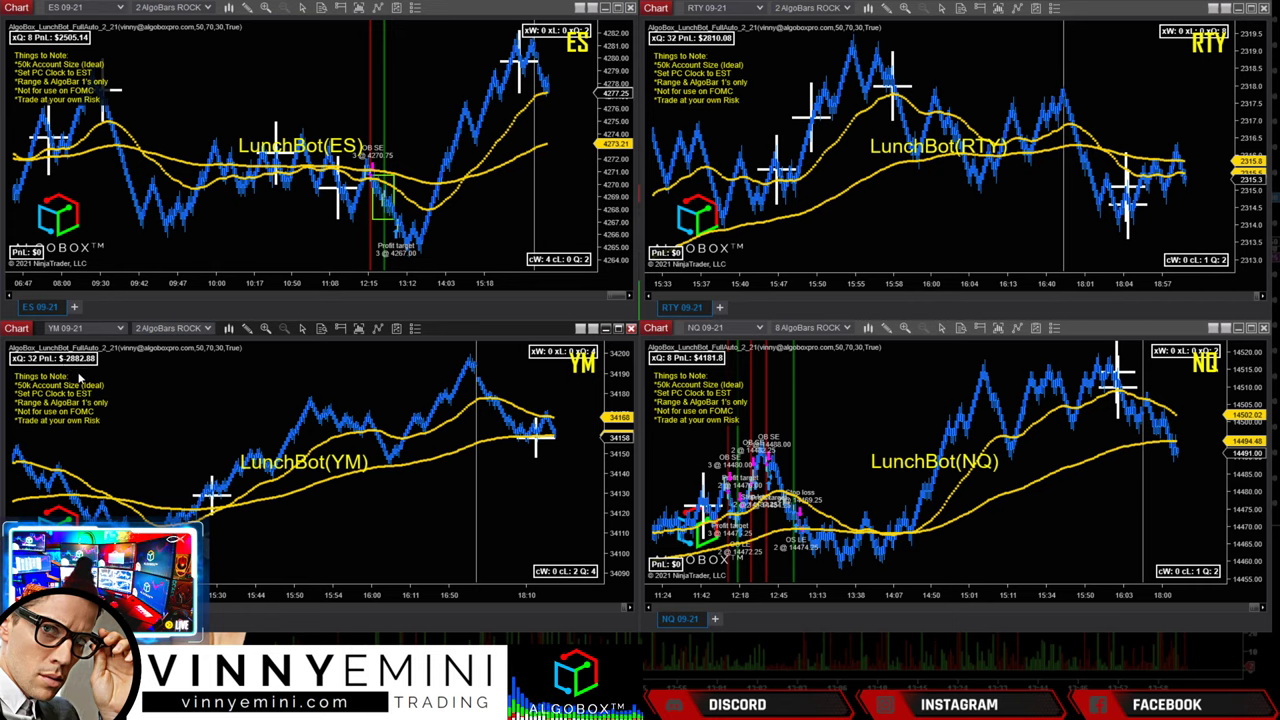
mouse_move(90, 385)
mouse_down()
mouse_move(171, 328)
mouse_move(130, 385)
mouse_up()
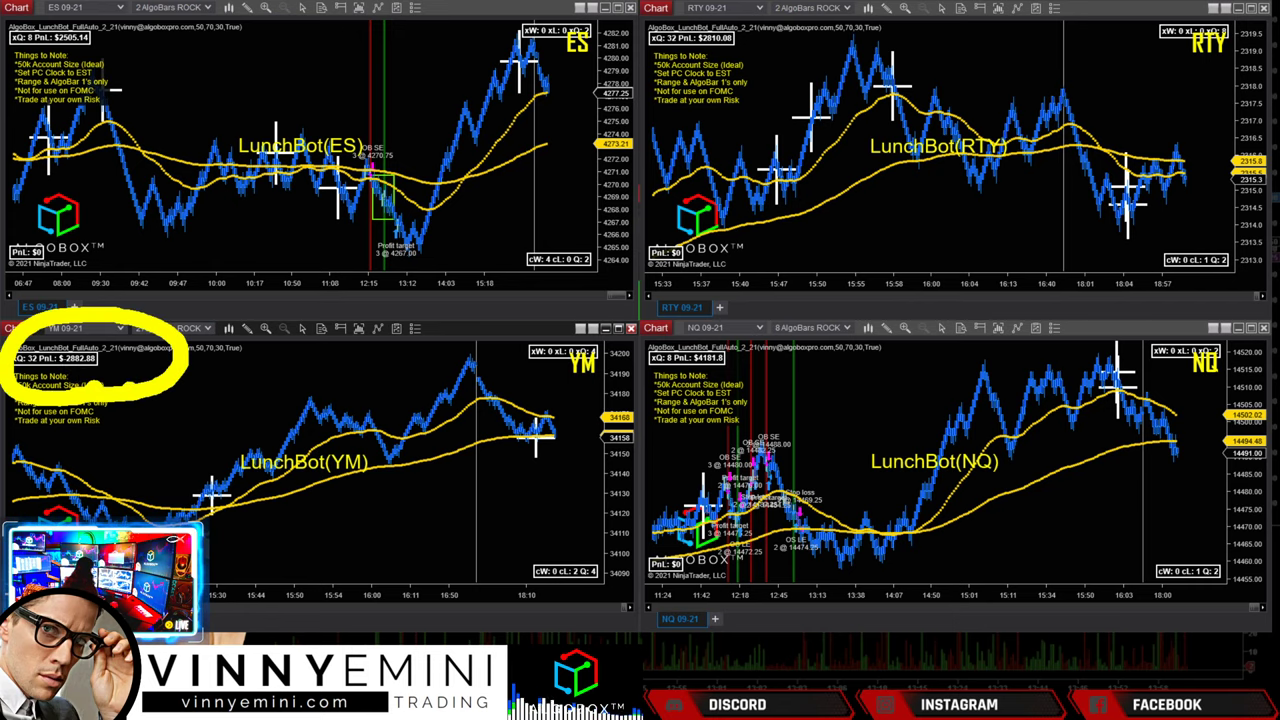
key(Escape)
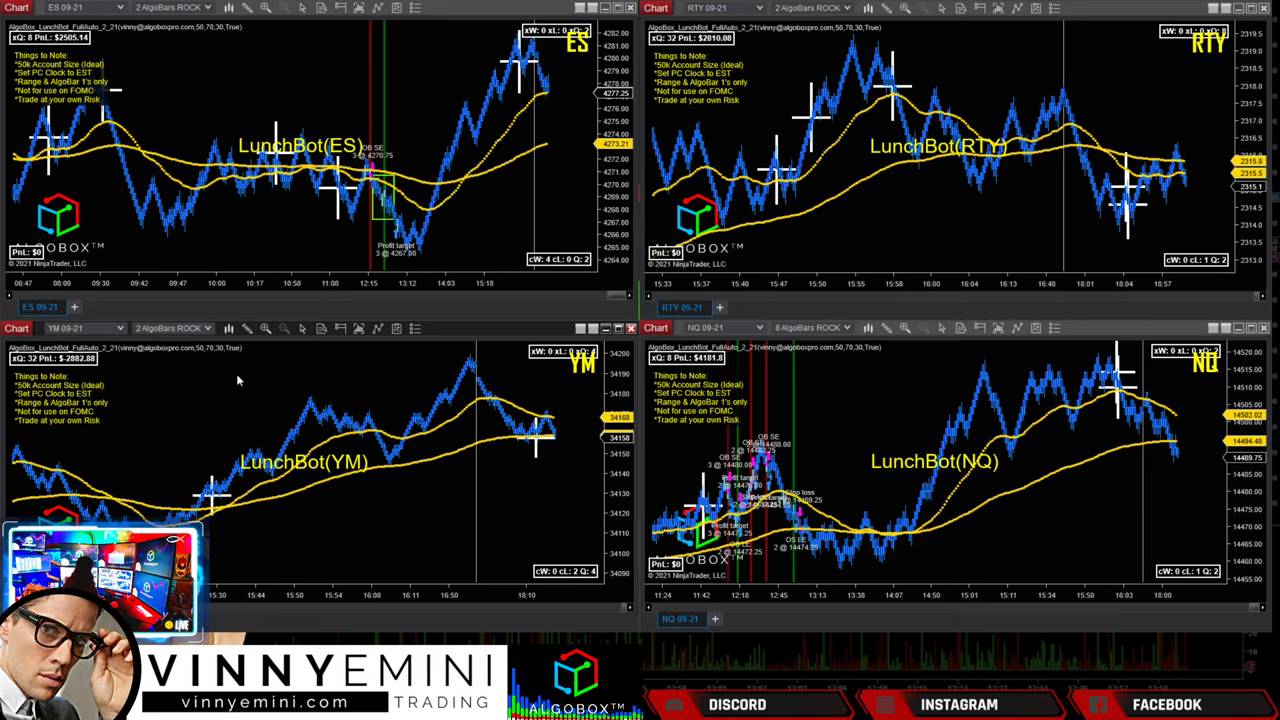
- Set the Trendy value of the YM chart's AlgoBars data series to 3 and mark its PnL figure with a circle and arrow
right_click(283, 373)
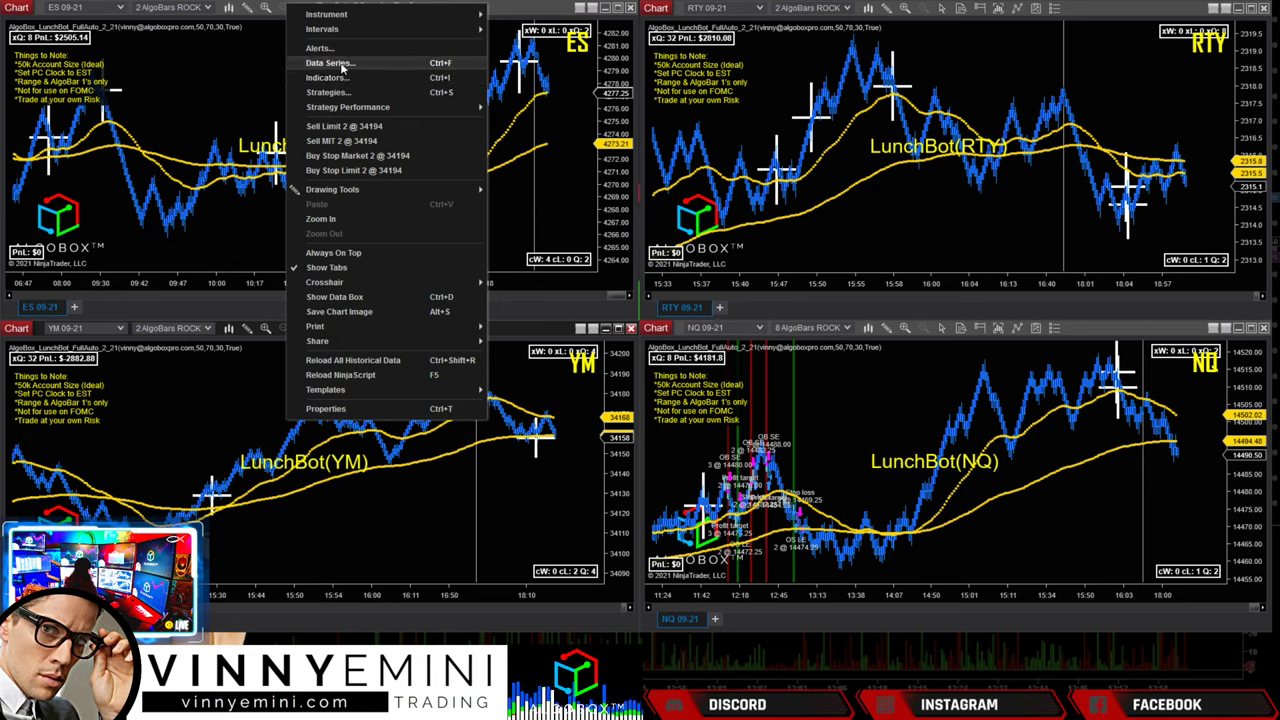
click(330, 62)
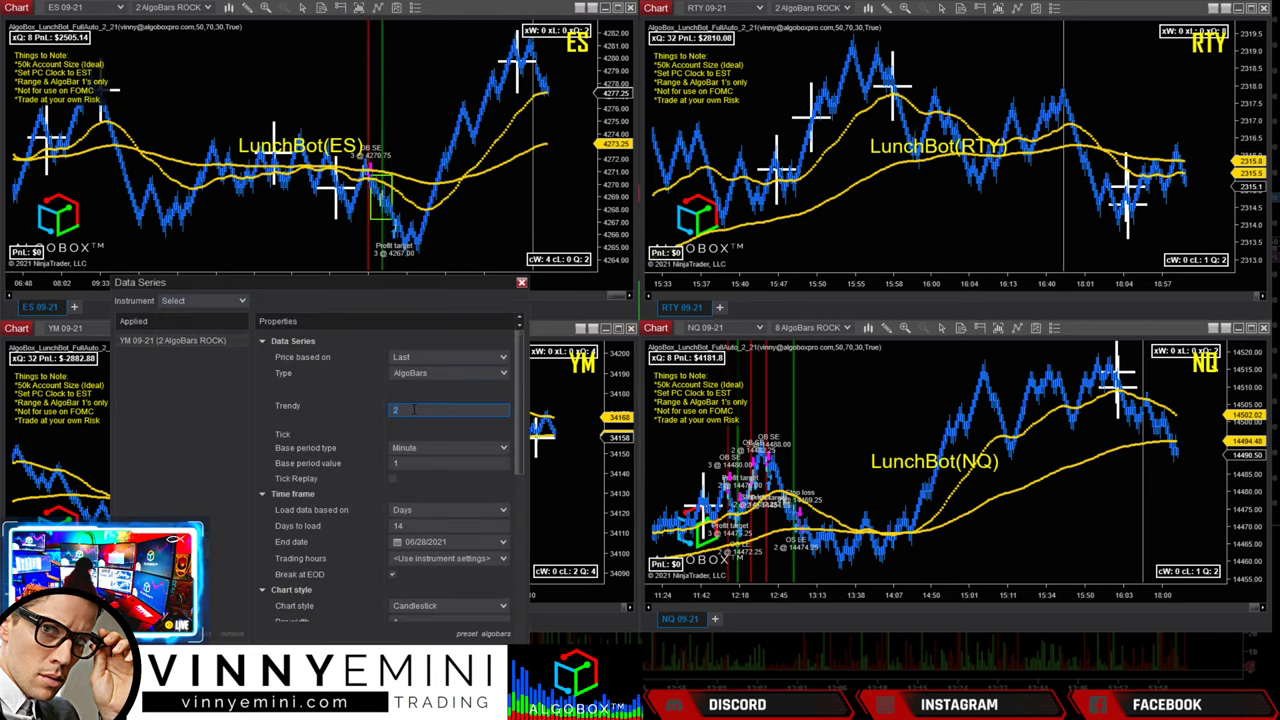
key(Return)
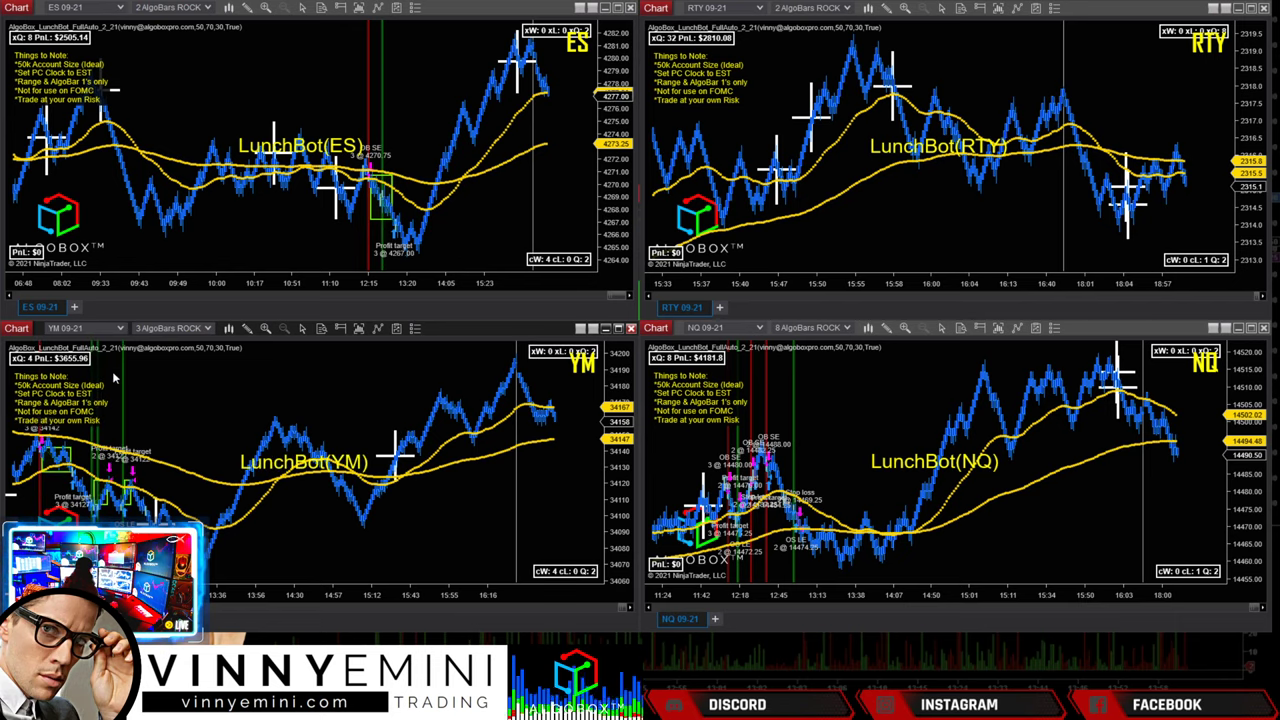
mouse_move(115, 380)
mouse_down()
mouse_move(63, 408)
mouse_move(60, 394)
mouse_up()
mouse_move(255, 215)
mouse_down()
mouse_move(110, 322)
mouse_move(172, 305)
mouse_up()
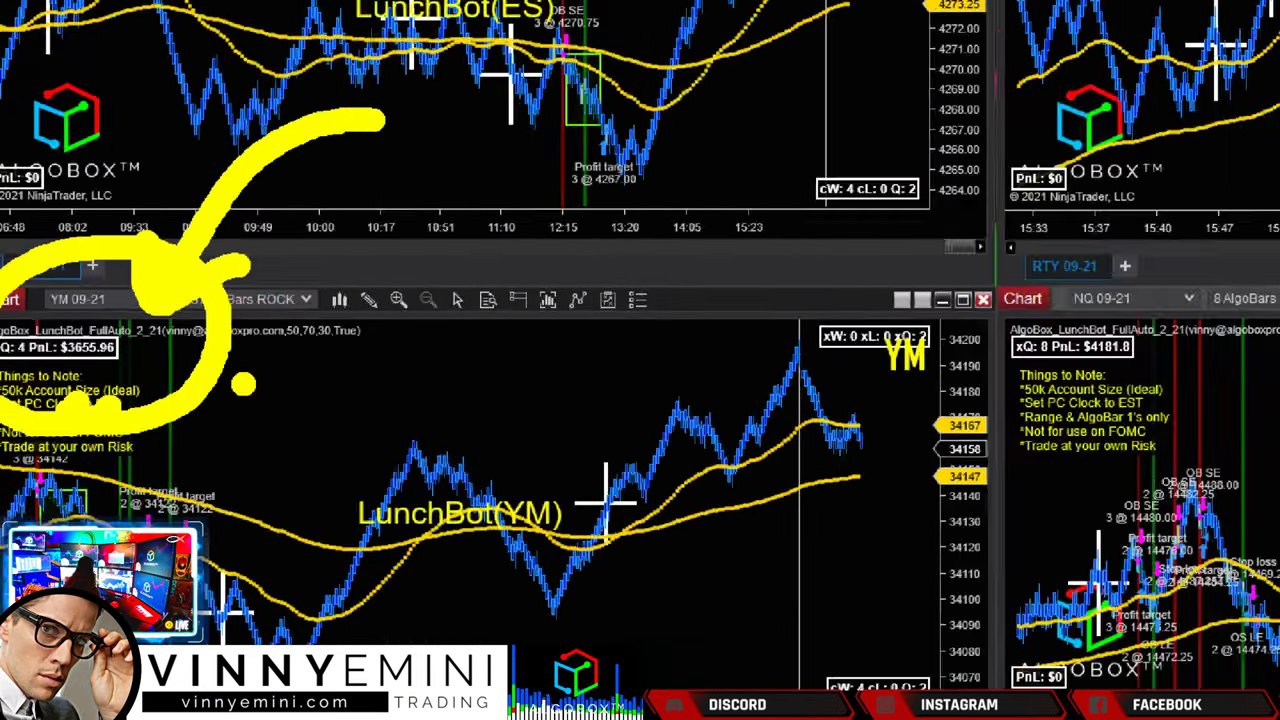
key(Escape)
- Review the time frame settings in the YM chart's data series, marking the number of days to load with a circle and arrow
right_click(612, 369)
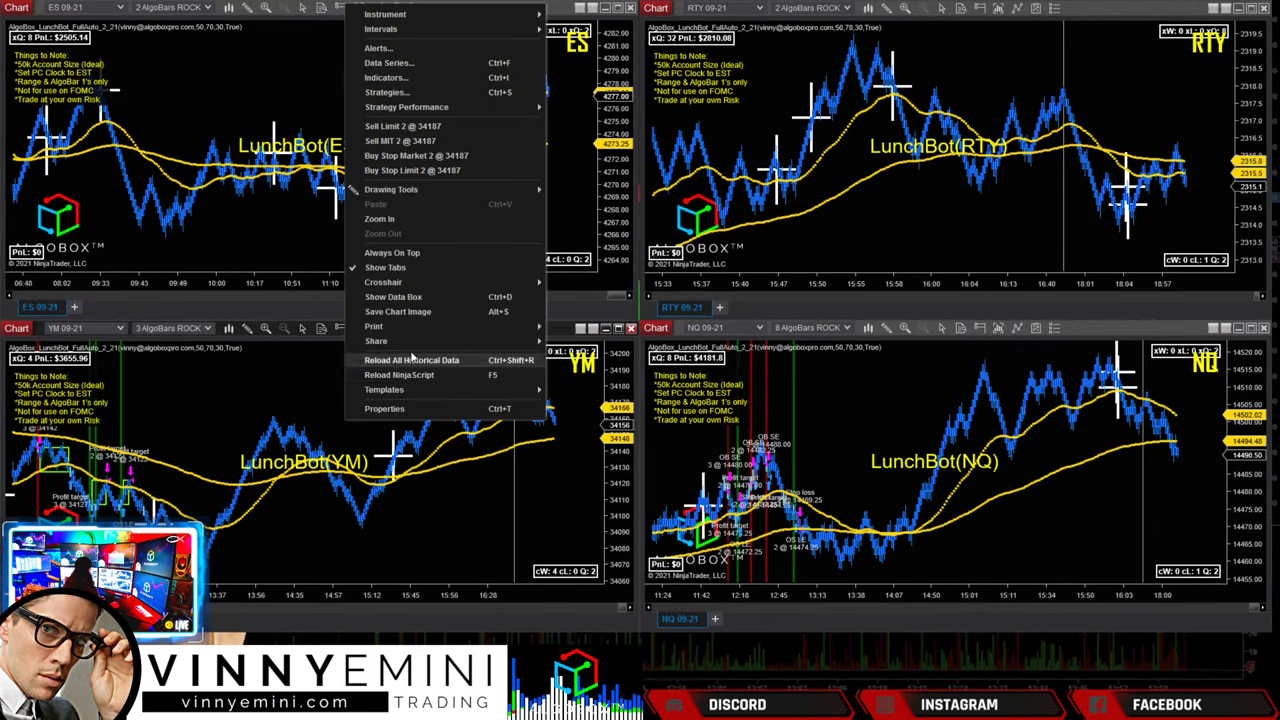
click(389, 62)
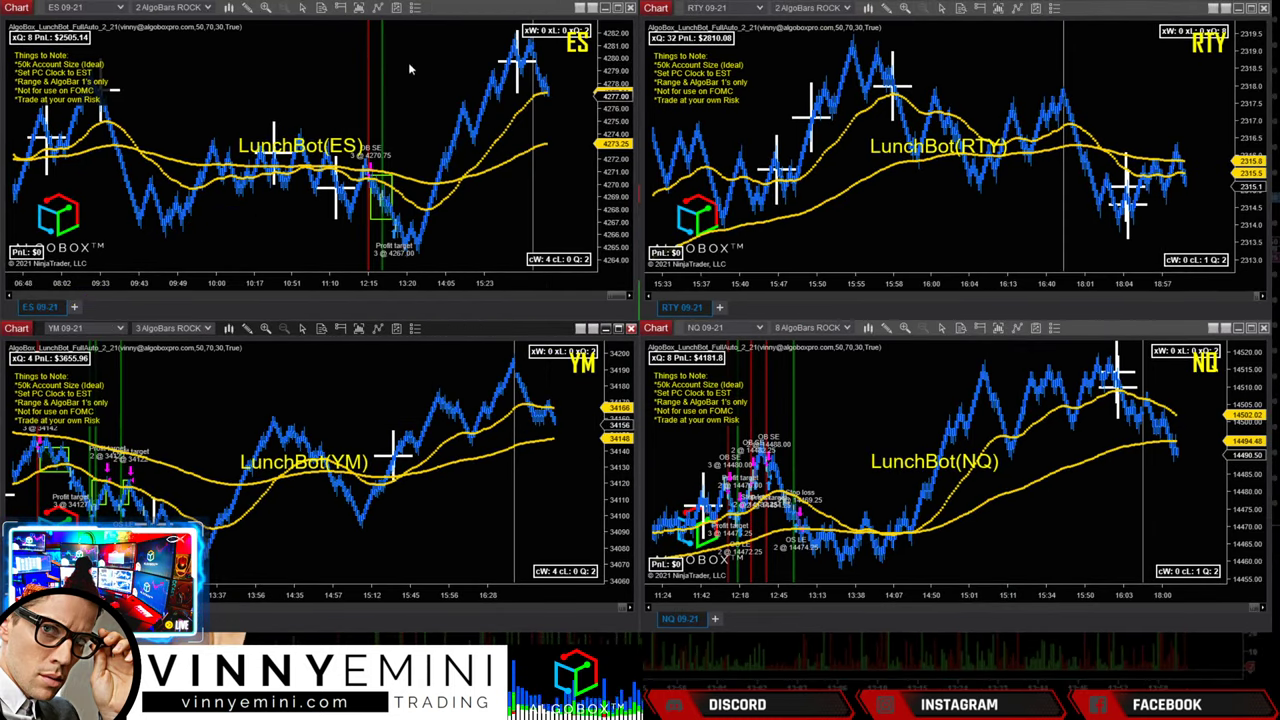
drag(449, 291, 527, 103)
mouse_move(554, 382)
mouse_down()
mouse_move(450, 385)
mouse_move(548, 351)
mouse_up()
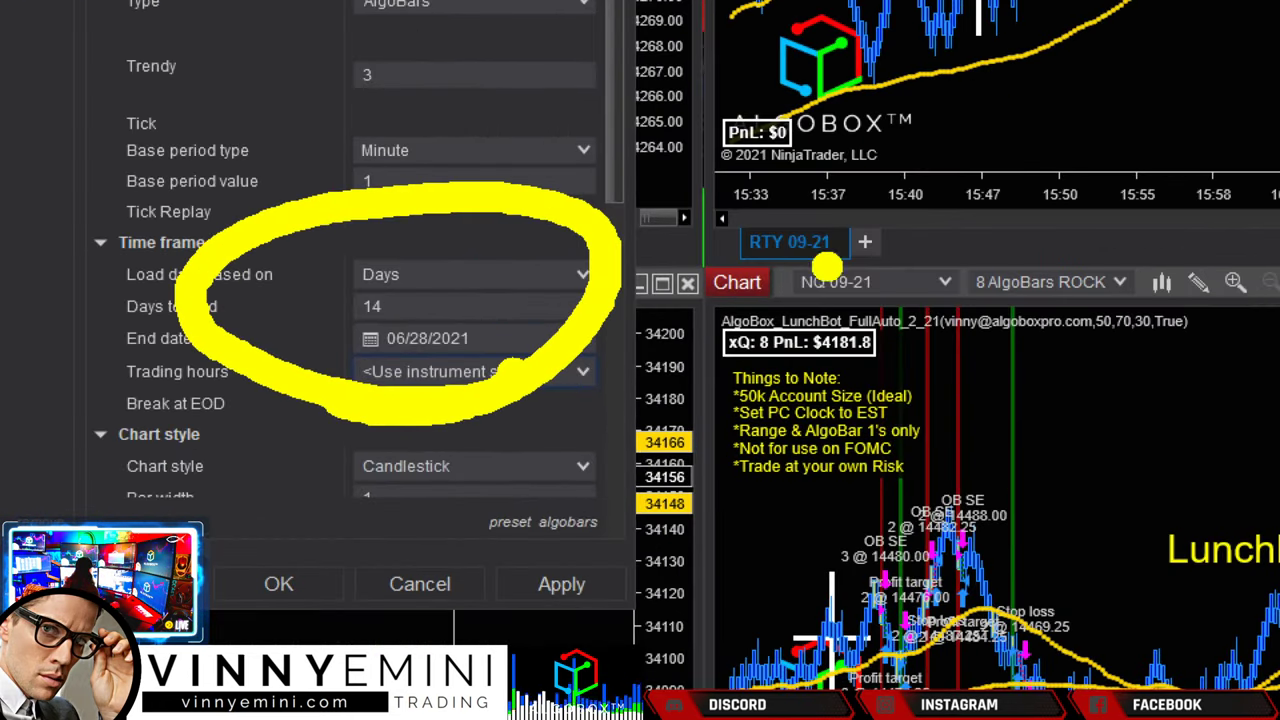
mouse_move(809, 275)
mouse_down()
mouse_move(441, 314)
mouse_move(582, 364)
mouse_up()
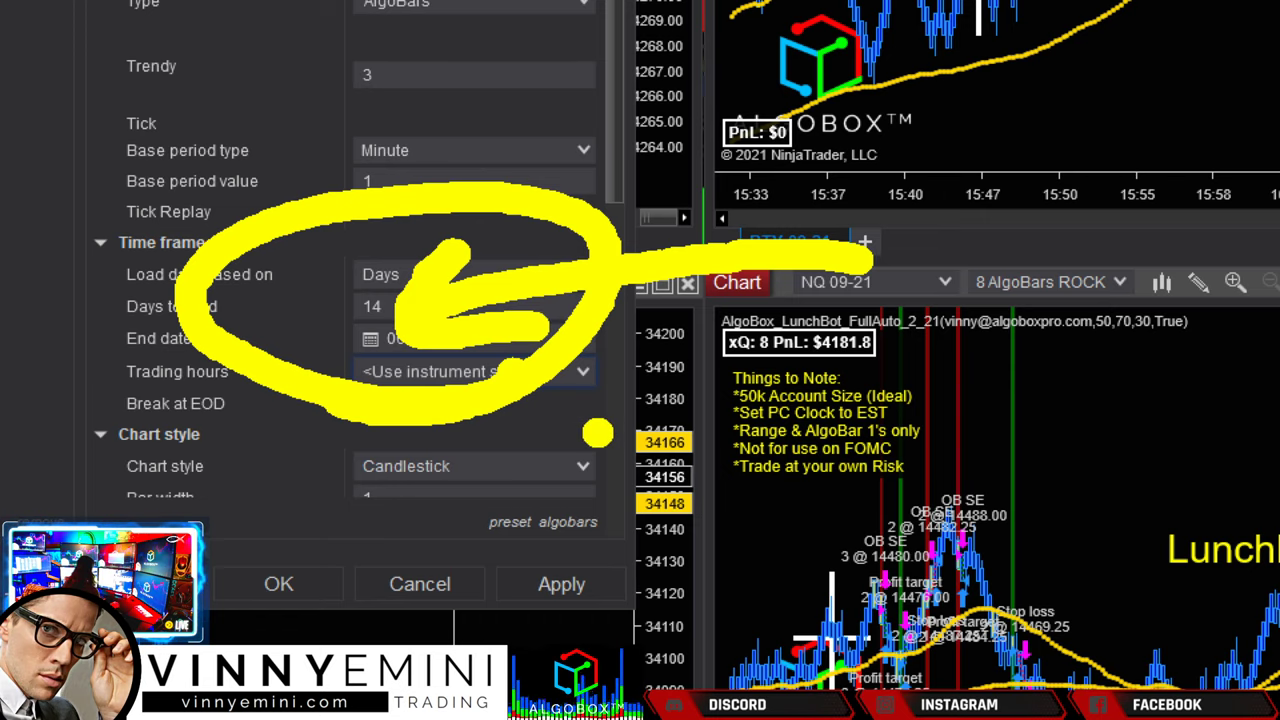
key(Escape)
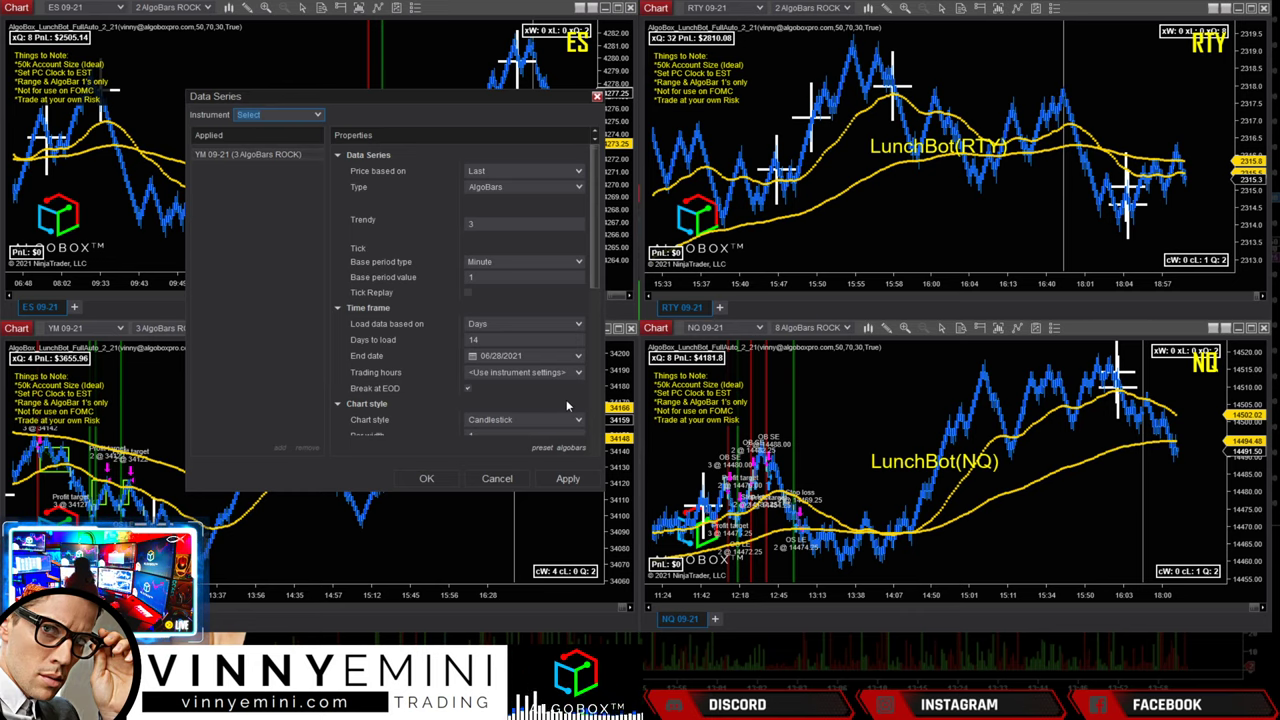
click(424, 479)
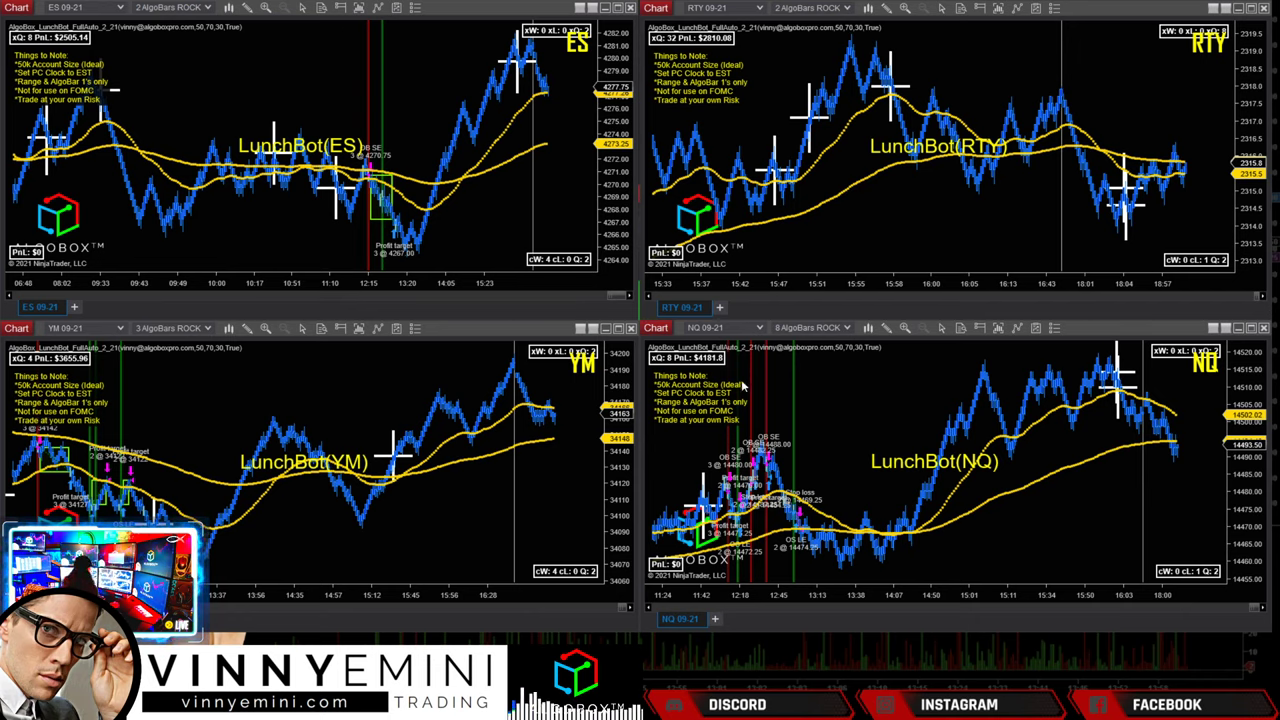
- Circle the PnL figures on the NQ, YM, RTY and ES charts, draw arrows between the charts, and clear the markings
mouse_move(728, 398)
mouse_down()
mouse_move(660, 390)
mouse_move(772, 388)
mouse_up()
mouse_move(93, 386)
mouse_down()
mouse_move(125, 396)
mouse_move(70, 386)
mouse_up()
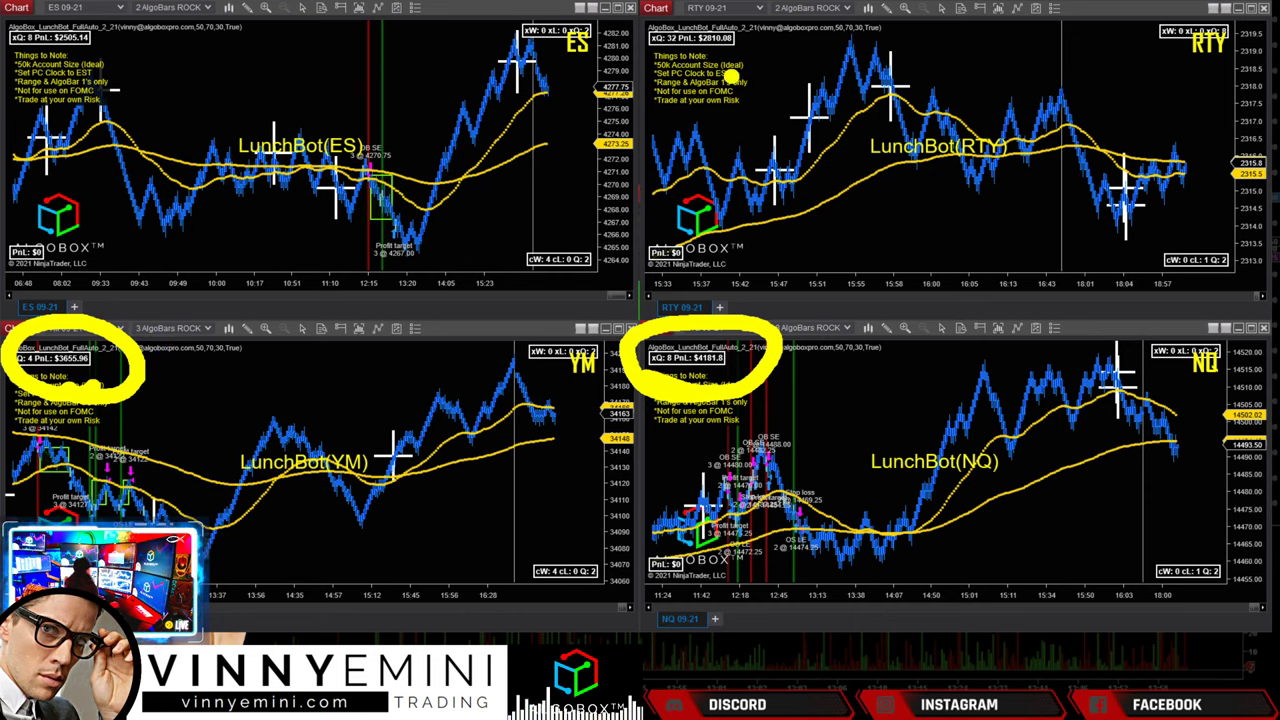
mouse_move(738, 74)
mouse_down()
mouse_move(612, 18)
mouse_move(768, 60)
mouse_up()
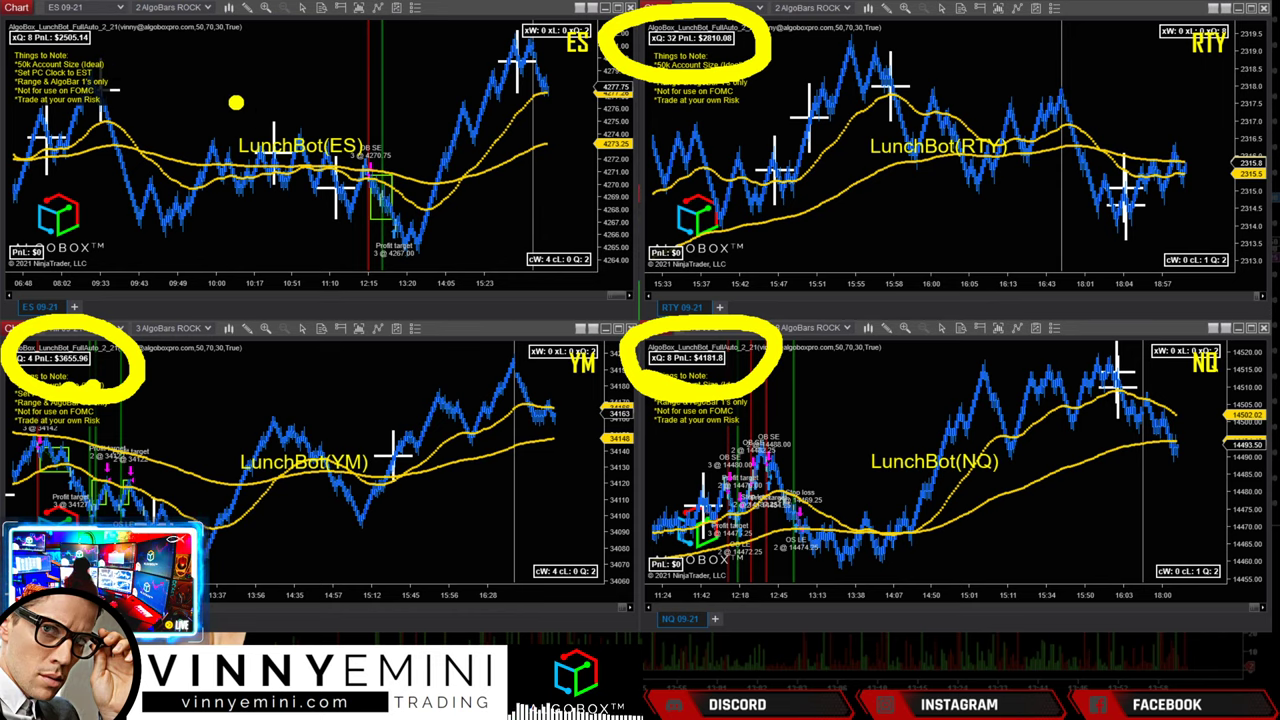
mouse_move(108, 72)
mouse_down()
mouse_move(8, 50)
mouse_move(90, 102)
mouse_up()
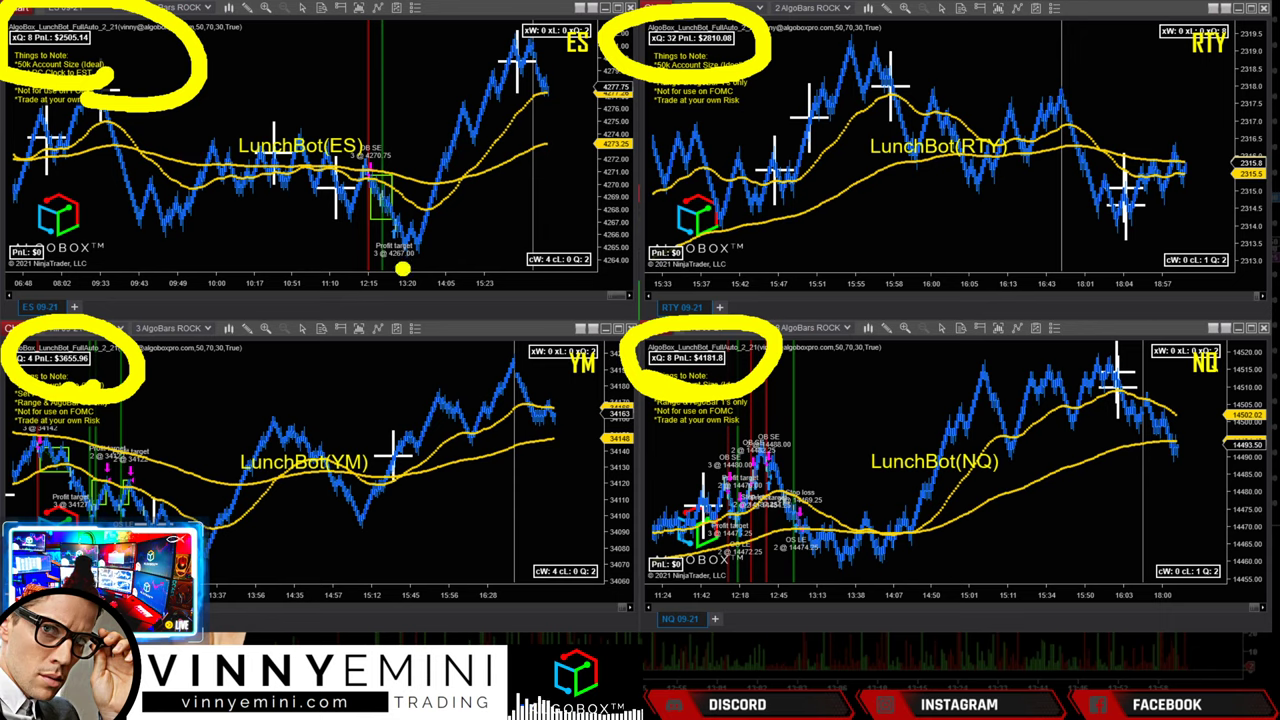
drag(443, 256, 268, 168)
drag(268, 205, 380, 145)
mouse_move(530, 250)
mouse_down()
mouse_move(574, 180)
mouse_move(644, 163)
mouse_up()
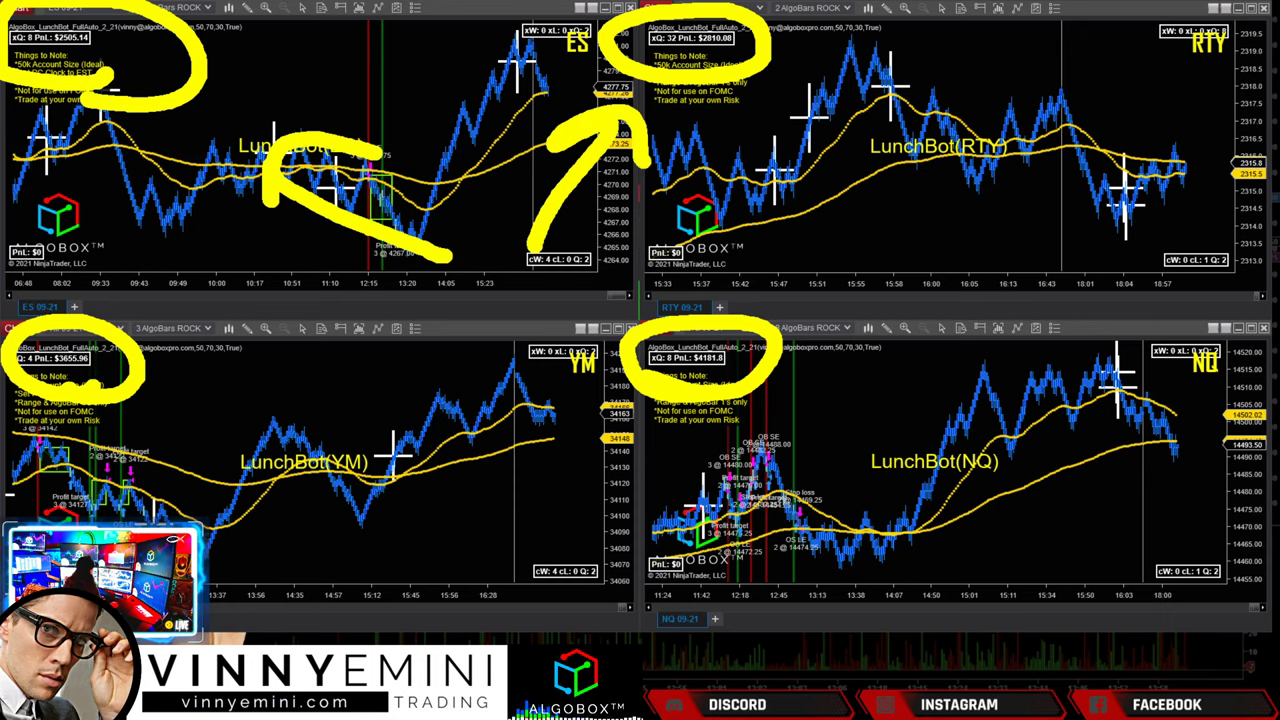
drag(493, 309, 590, 362)
drag(416, 318, 258, 342)
mouse_move(300, 306)
mouse_down()
mouse_move(285, 360)
mouse_move(330, 374)
mouse_up()
key(Escape)
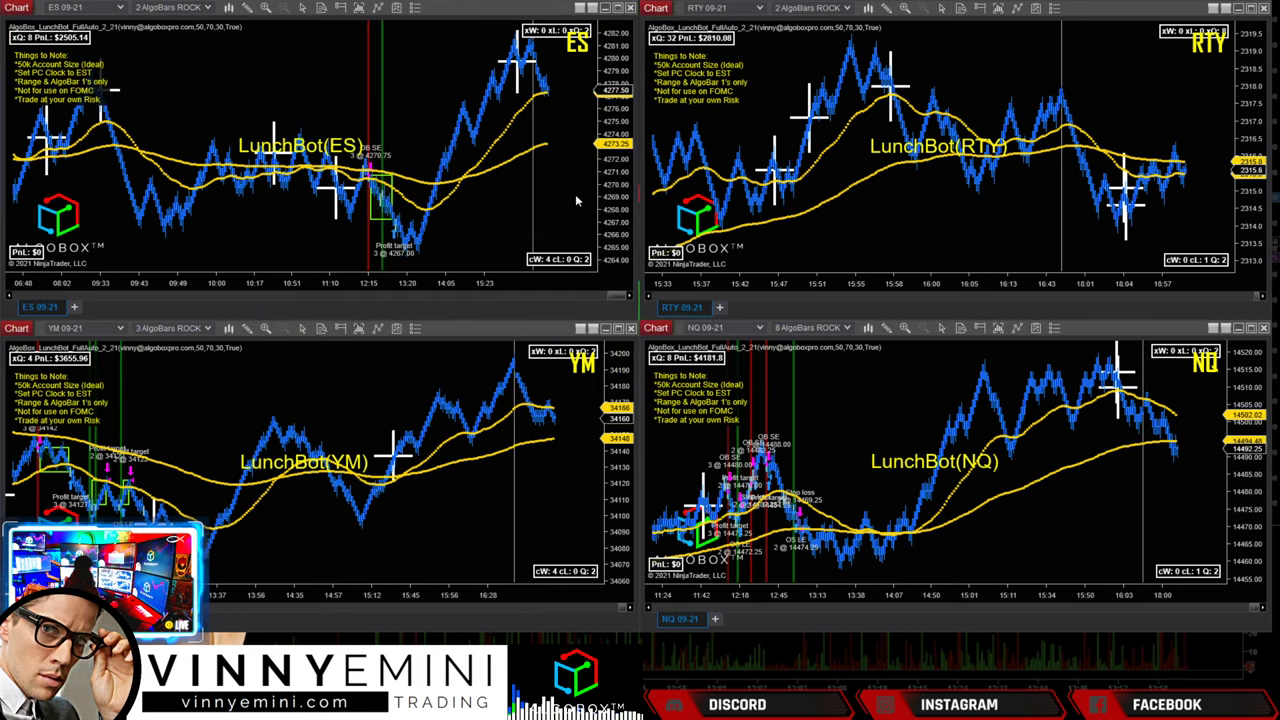
- Open the Real-Time & Historical strategy performance report for the ES chart's LunchBot strategy and place it over the charts
right_click(318, 90)
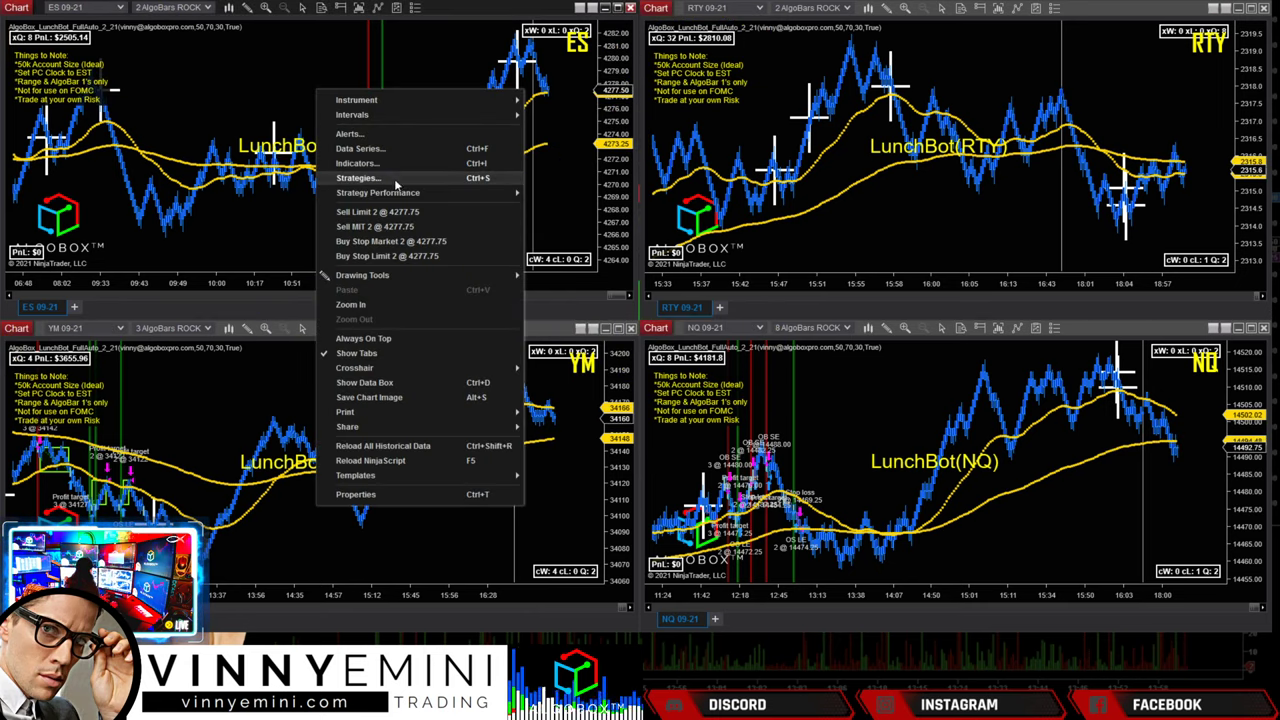
mouse_move(396, 193)
mouse_move(616, 204)
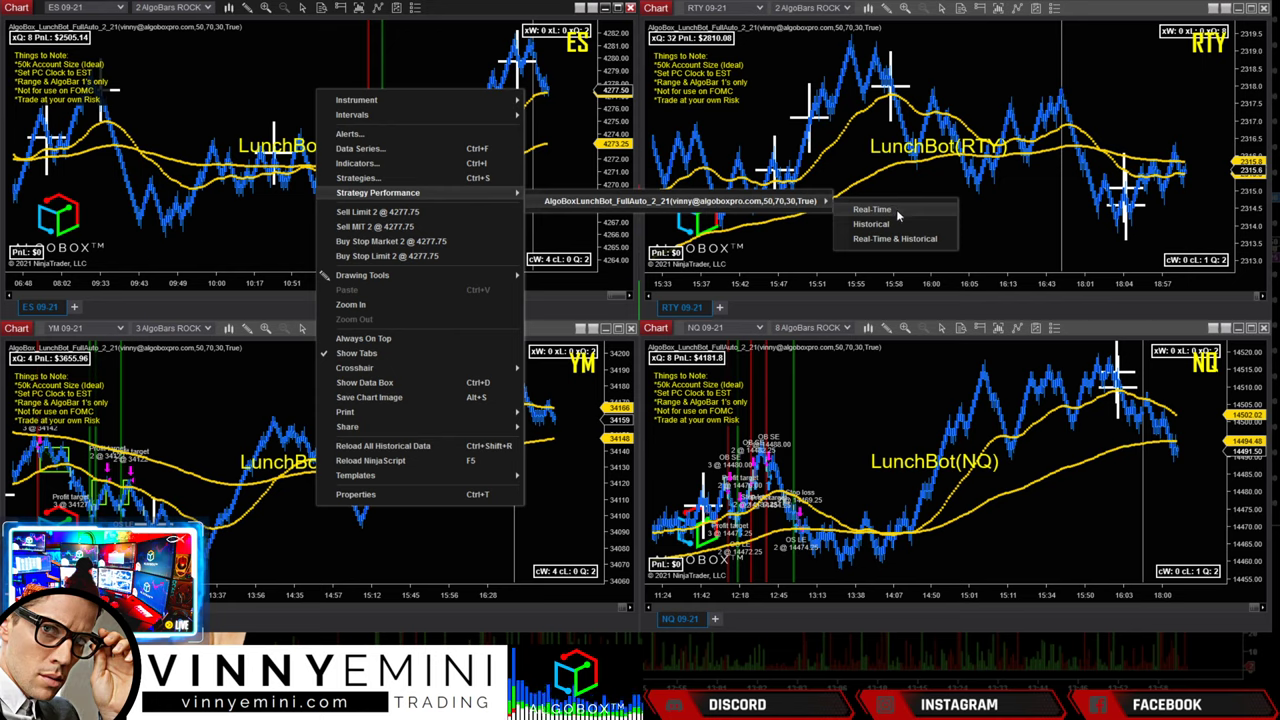
click(895, 244)
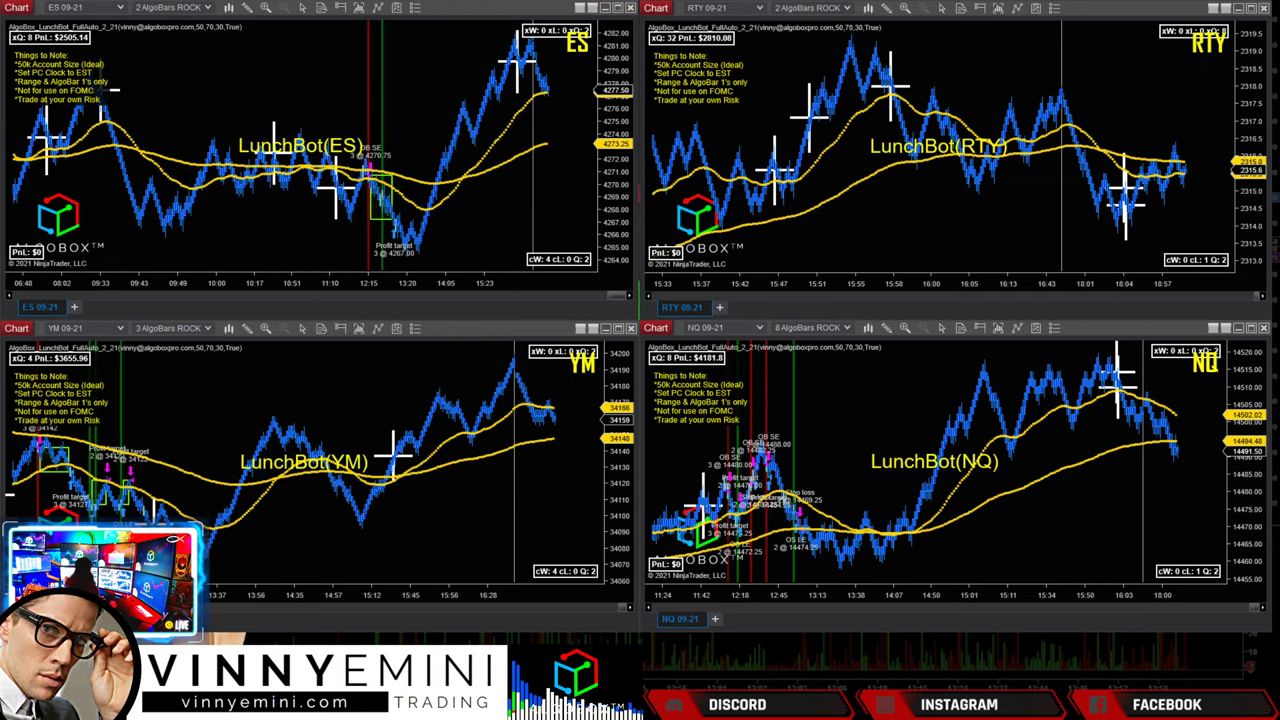
drag(202, 160, 942, 57)
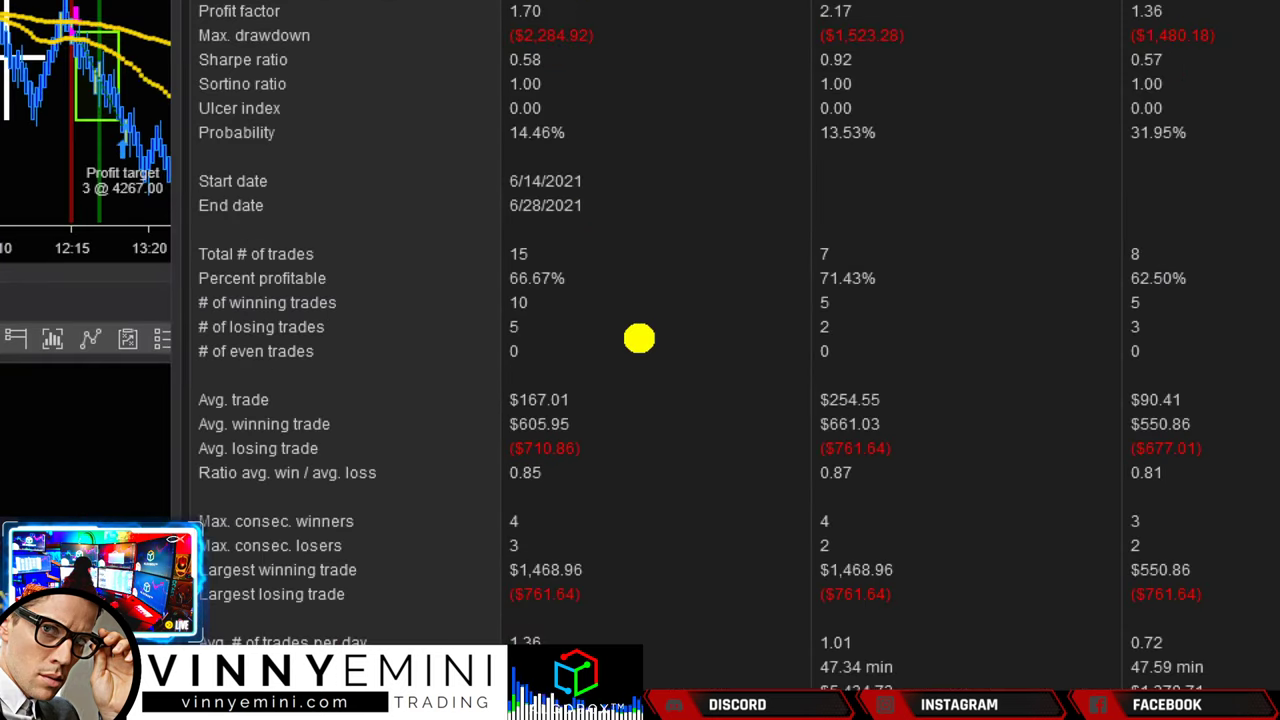
- Mark the percent profitable, profit factor and total net profit for all trades in the performance summary, and clear the markings
mouse_move(651, 328)
mouse_down()
mouse_move(542, 317)
mouse_move(633, 331)
mouse_up()
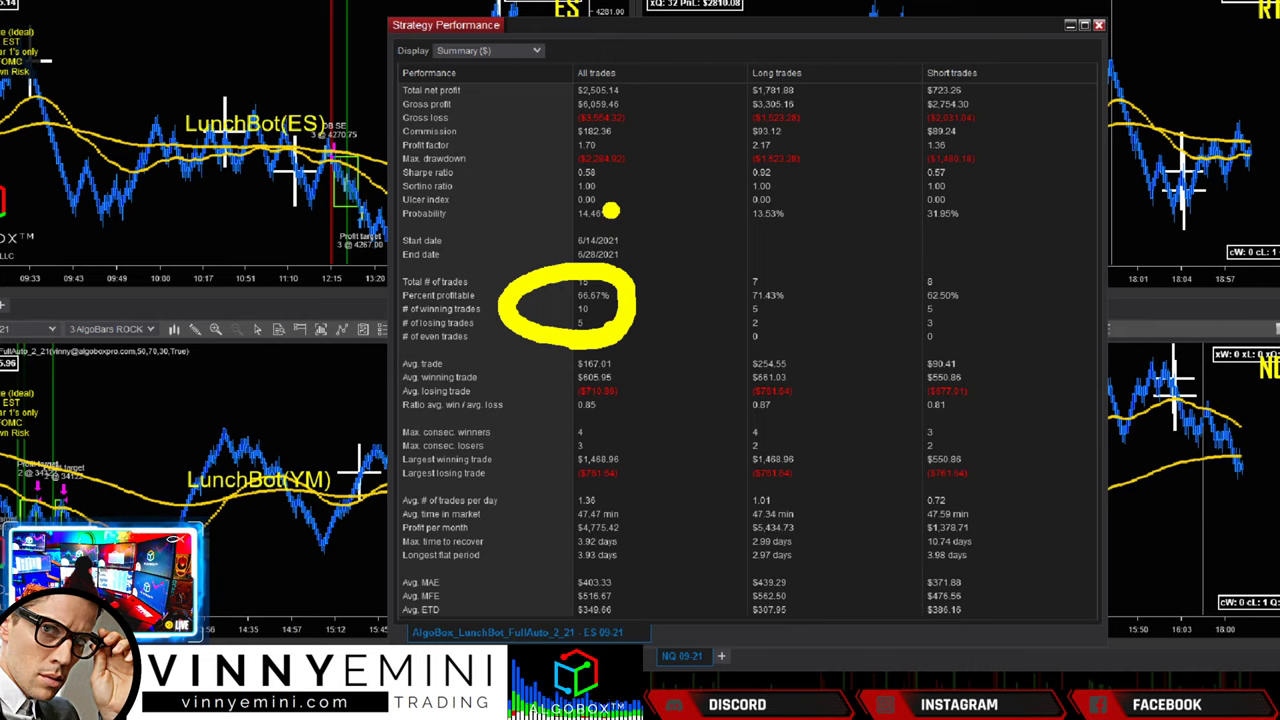
mouse_move(625, 168)
mouse_down()
mouse_move(605, 177)
mouse_move(600, 117)
mouse_move(640, 158)
mouse_up()
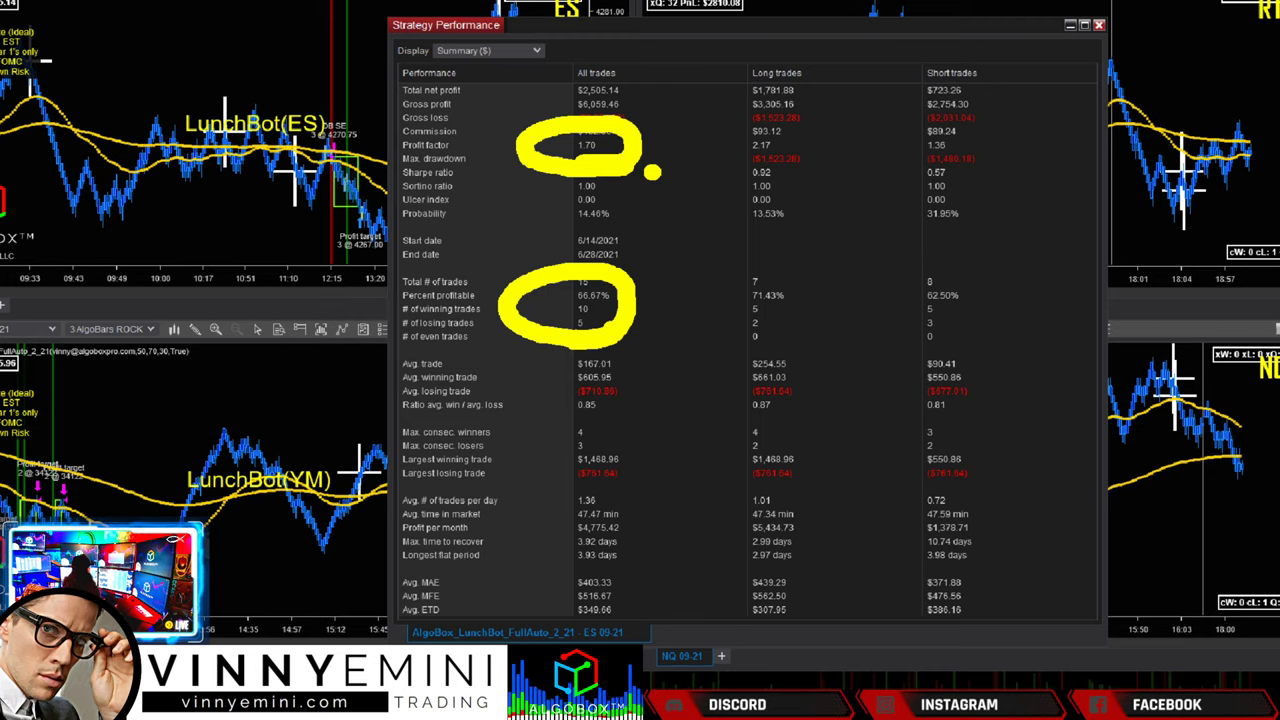
mouse_move(757, 123)
mouse_down()
mouse_move(668, 152)
mouse_move(702, 166)
mouse_up()
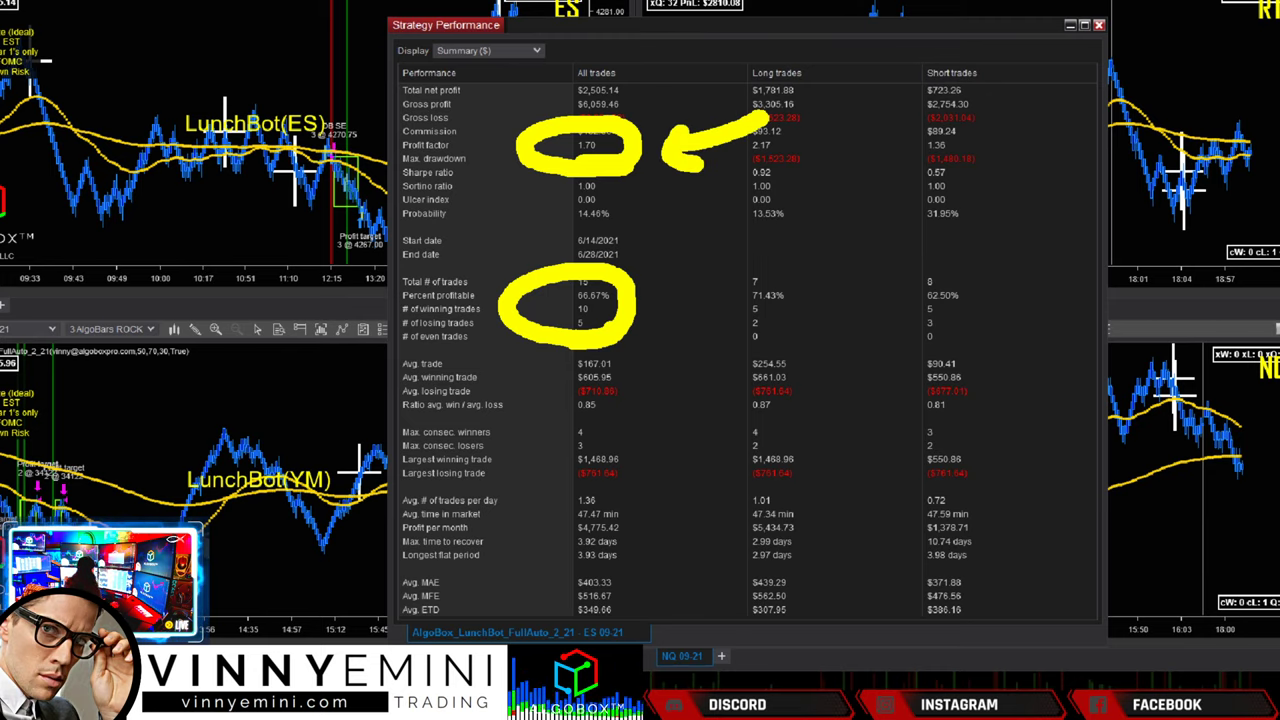
mouse_move(680, 240)
mouse_down()
mouse_move(688, 216)
mouse_move(655, 282)
mouse_move(695, 296)
mouse_up()
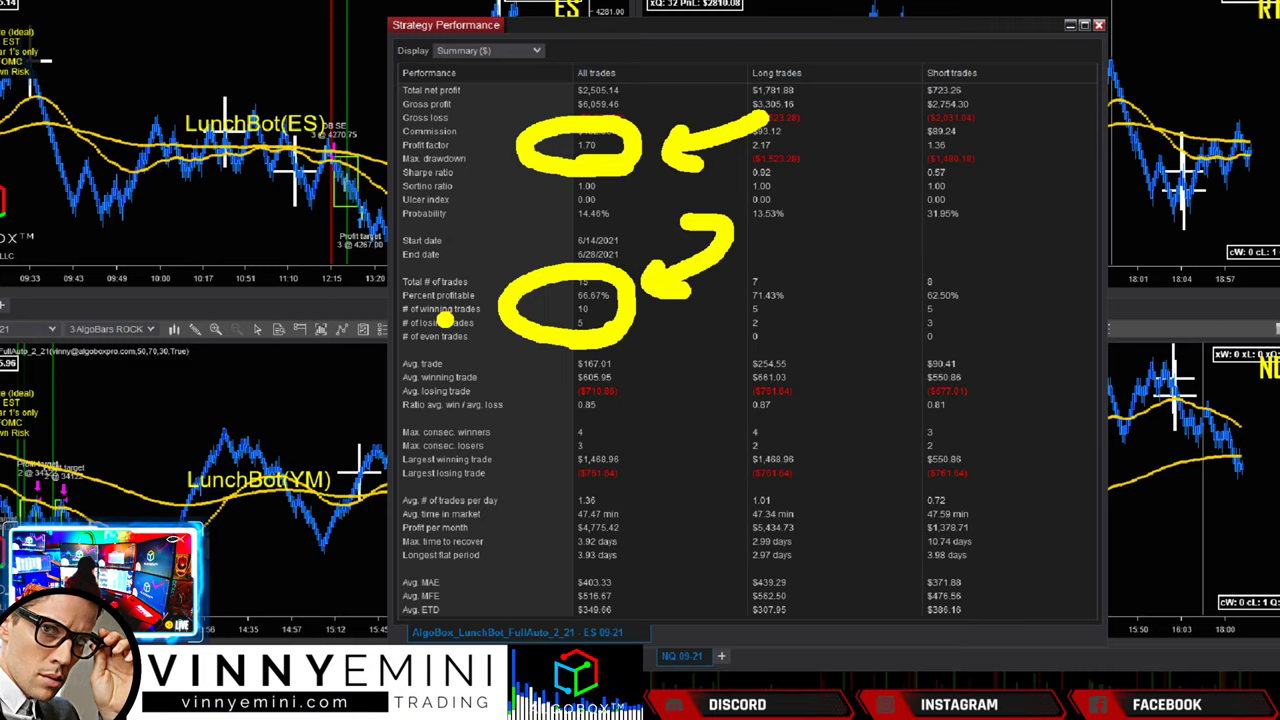
drag(598, 62, 612, 66)
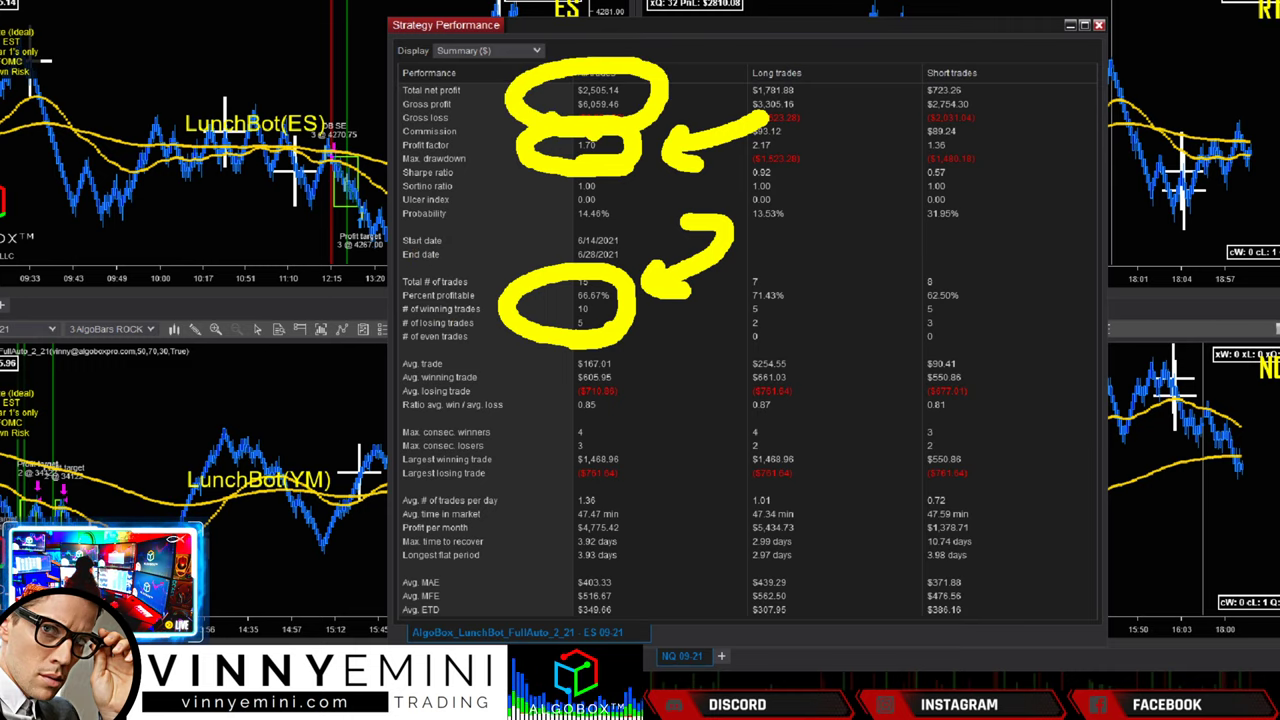
key(Escape)
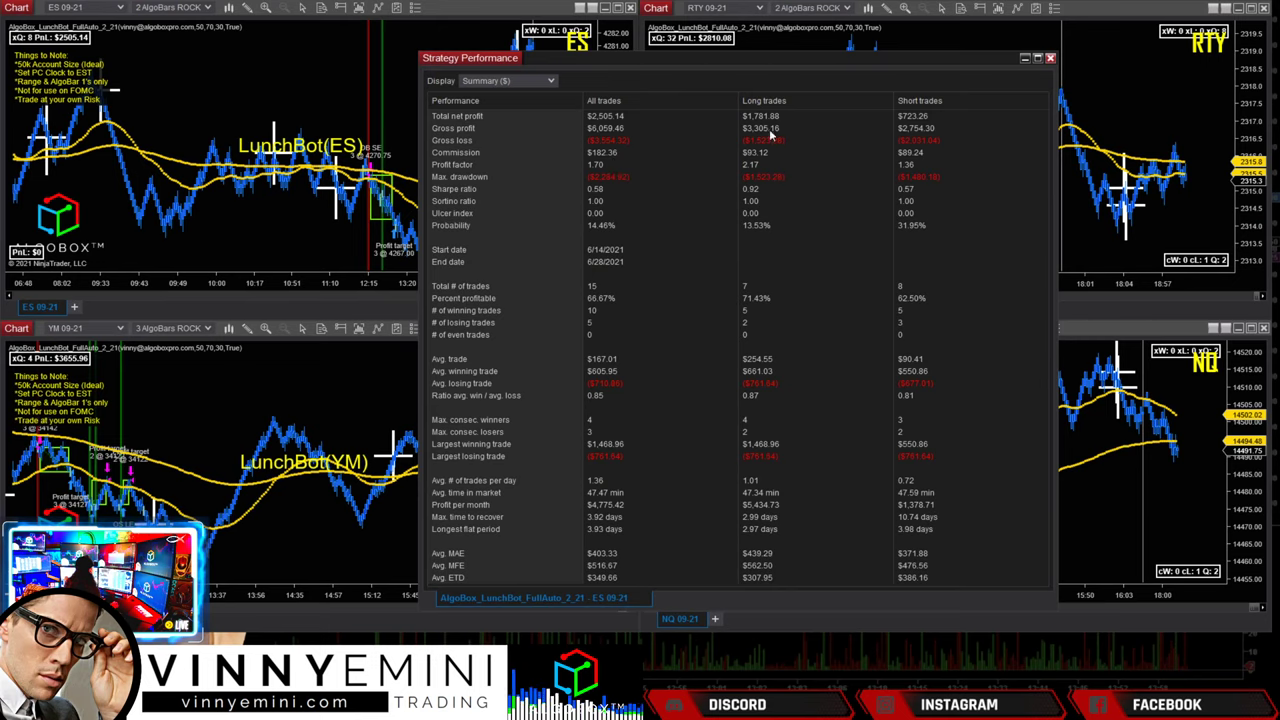
- Keep the ES performance report open and switch its display from Summary to Analysis
click(1050, 58)
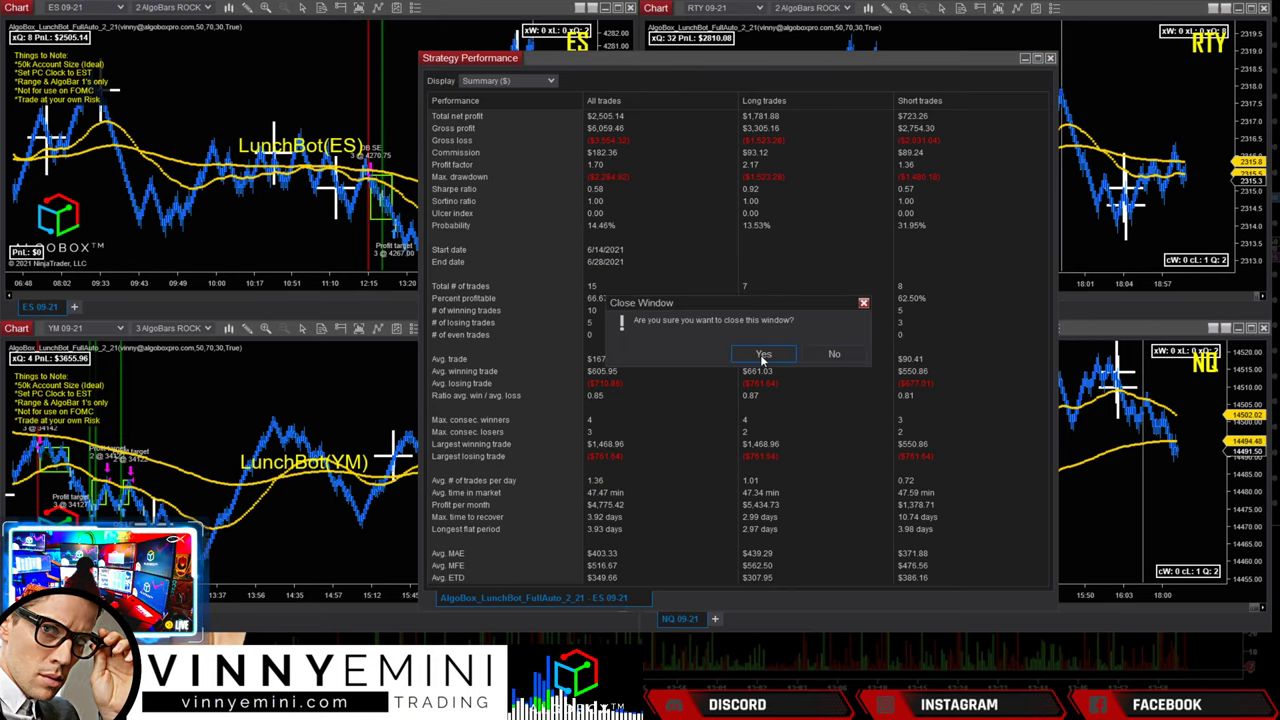
click(833, 355)
click(553, 81)
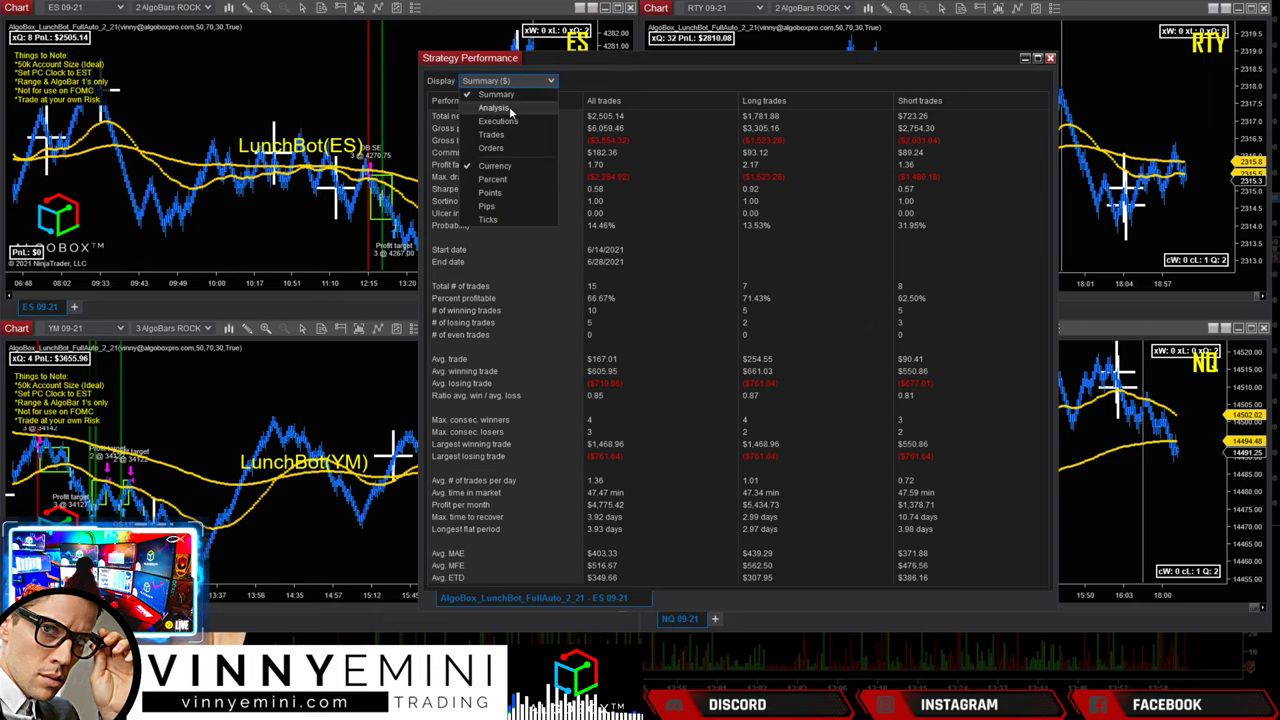
click(490, 108)
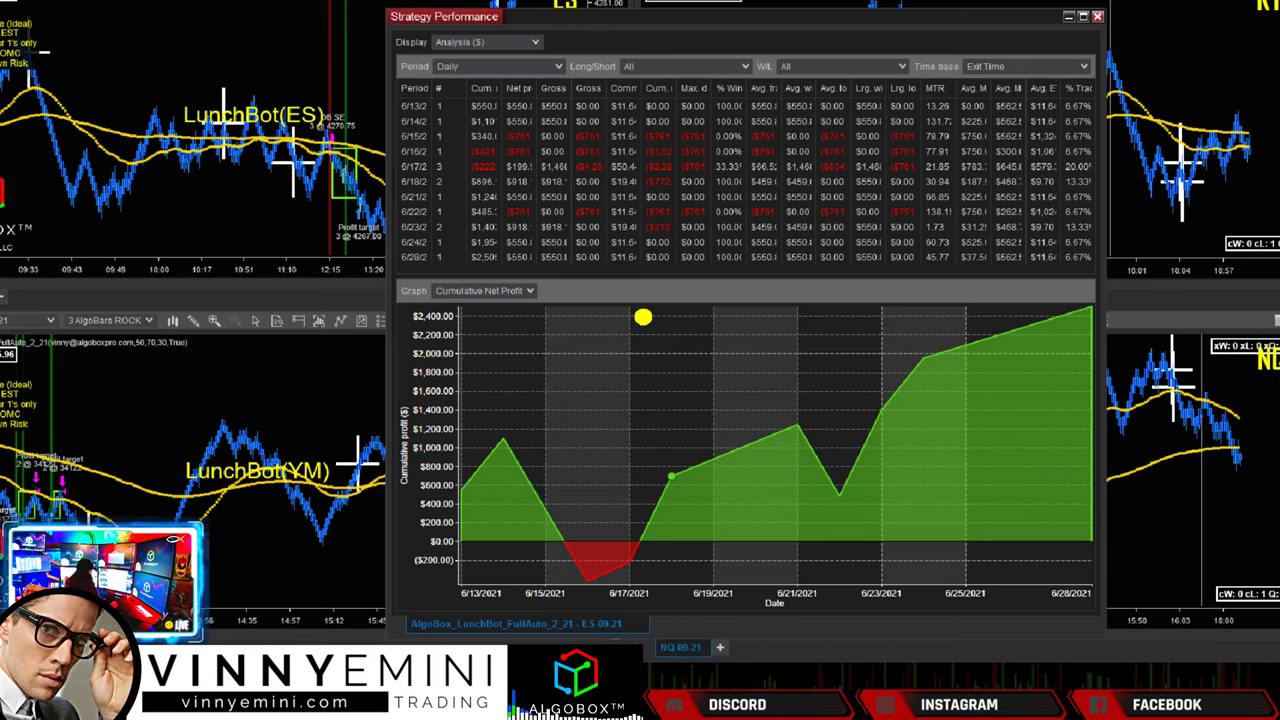
- Mark the early peak, the later rise and the overall upward trend on the Cumulative Net Profit graph
mouse_move(576, 405)
mouse_down()
mouse_move(620, 380)
mouse_move(530, 428)
mouse_move(575, 440)
mouse_up()
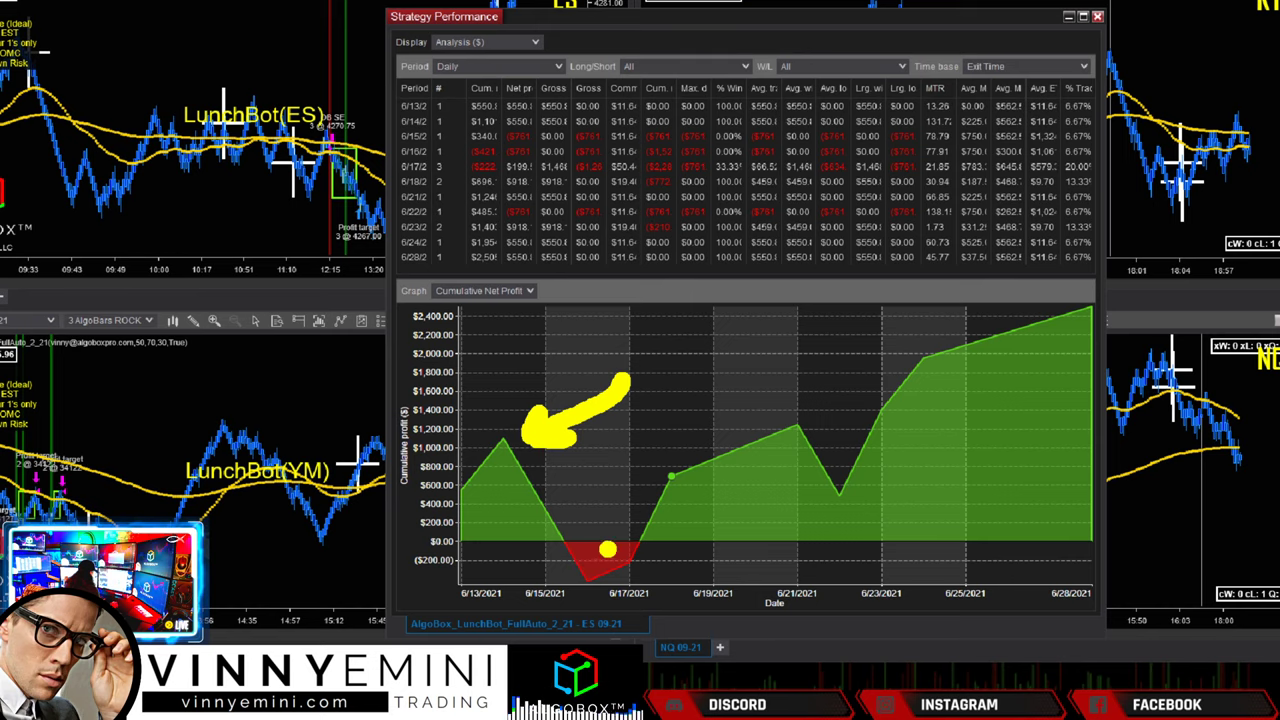
mouse_move(675, 487)
mouse_down()
mouse_move(775, 445)
mouse_move(845, 490)
mouse_move(885, 420)
mouse_move(990, 345)
mouse_move(1085, 305)
mouse_up()
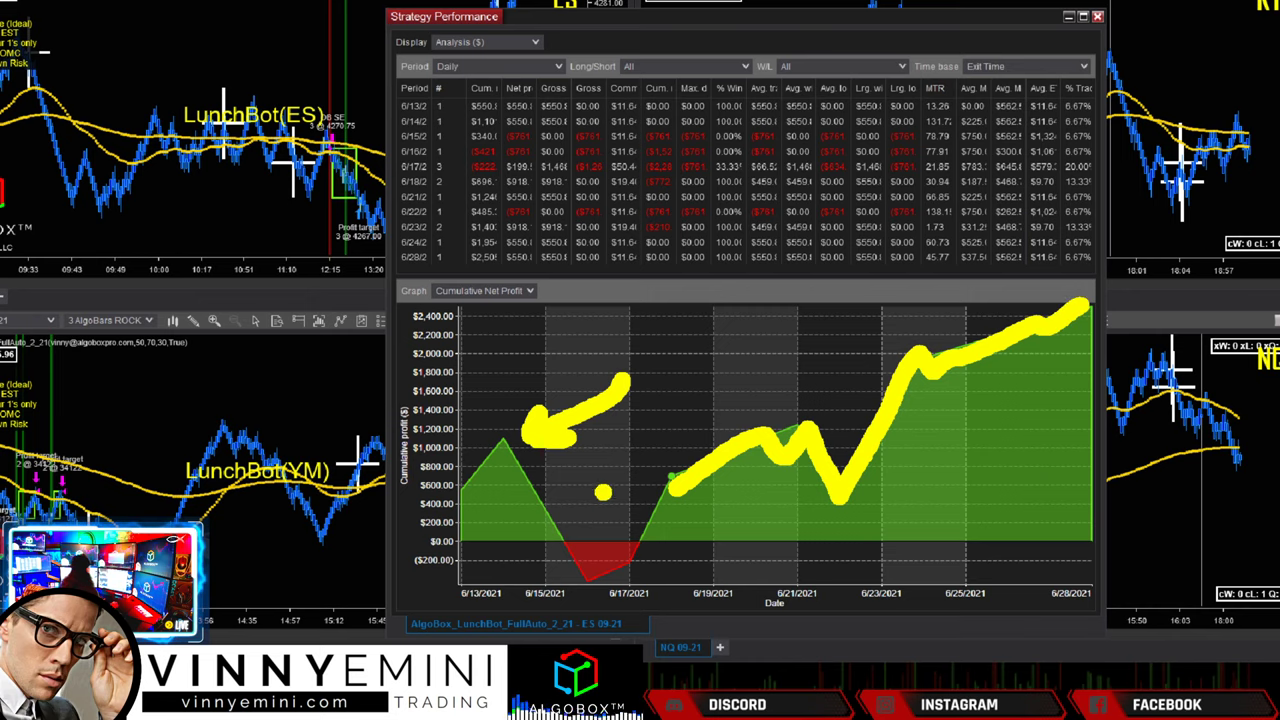
mouse_move(476, 545)
mouse_down()
mouse_move(940, 427)
mouse_move(1062, 352)
mouse_move(1038, 436)
mouse_up()
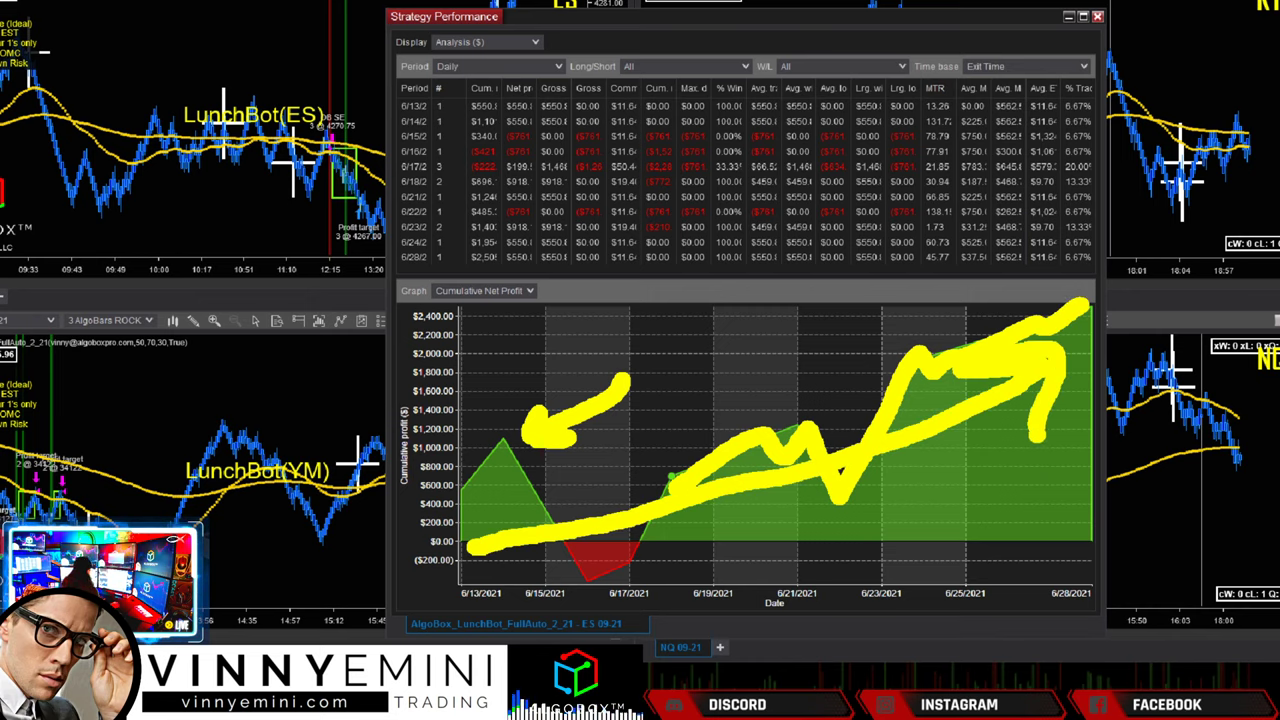
- Clear the graph markings, move the ES report off the YM chart, and open the YM chart's LunchBot Real-Time & Historical strategy performance report
key(Escape)
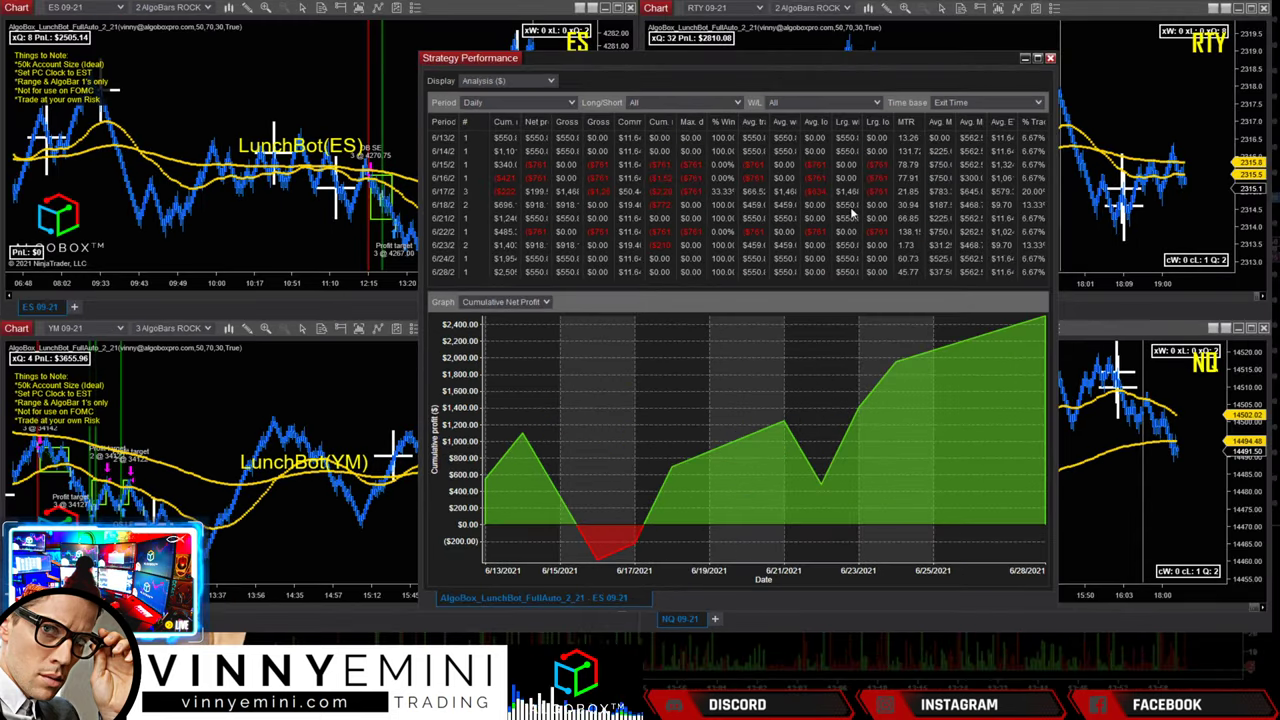
drag(731, 58, 936, 45)
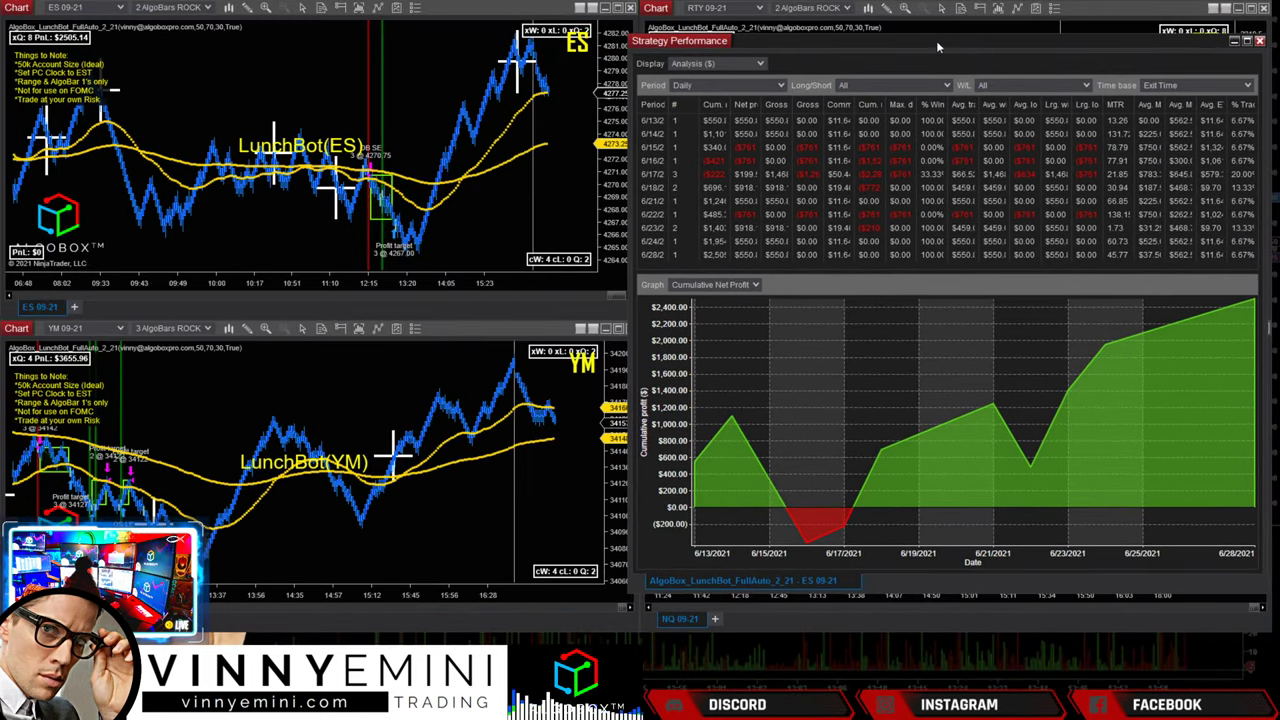
right_click(302, 394)
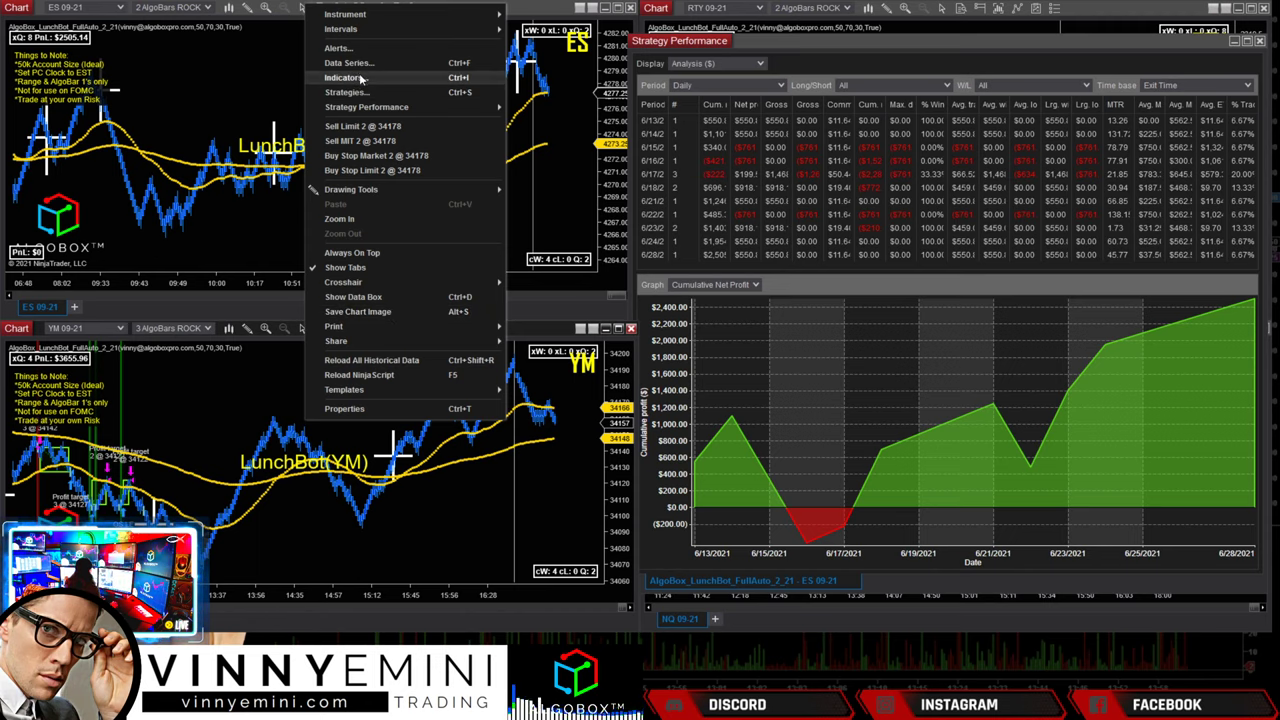
mouse_move(366, 107)
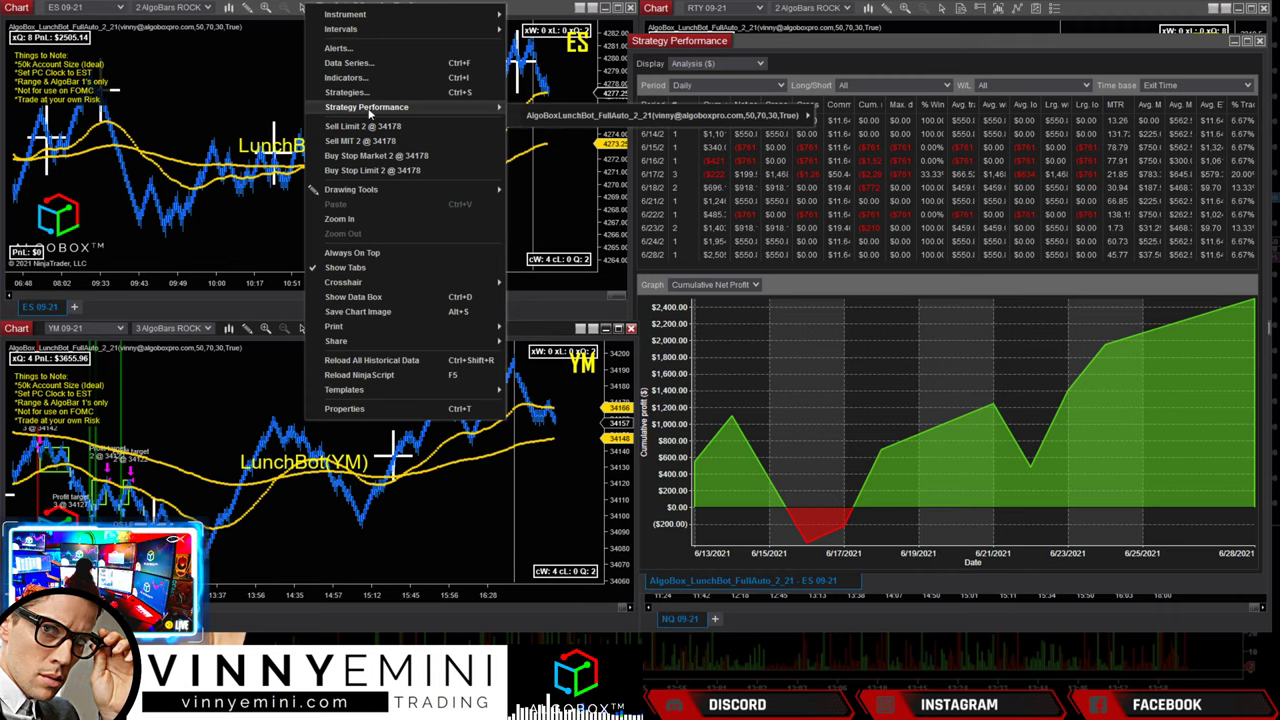
mouse_move(760, 116)
click(858, 154)
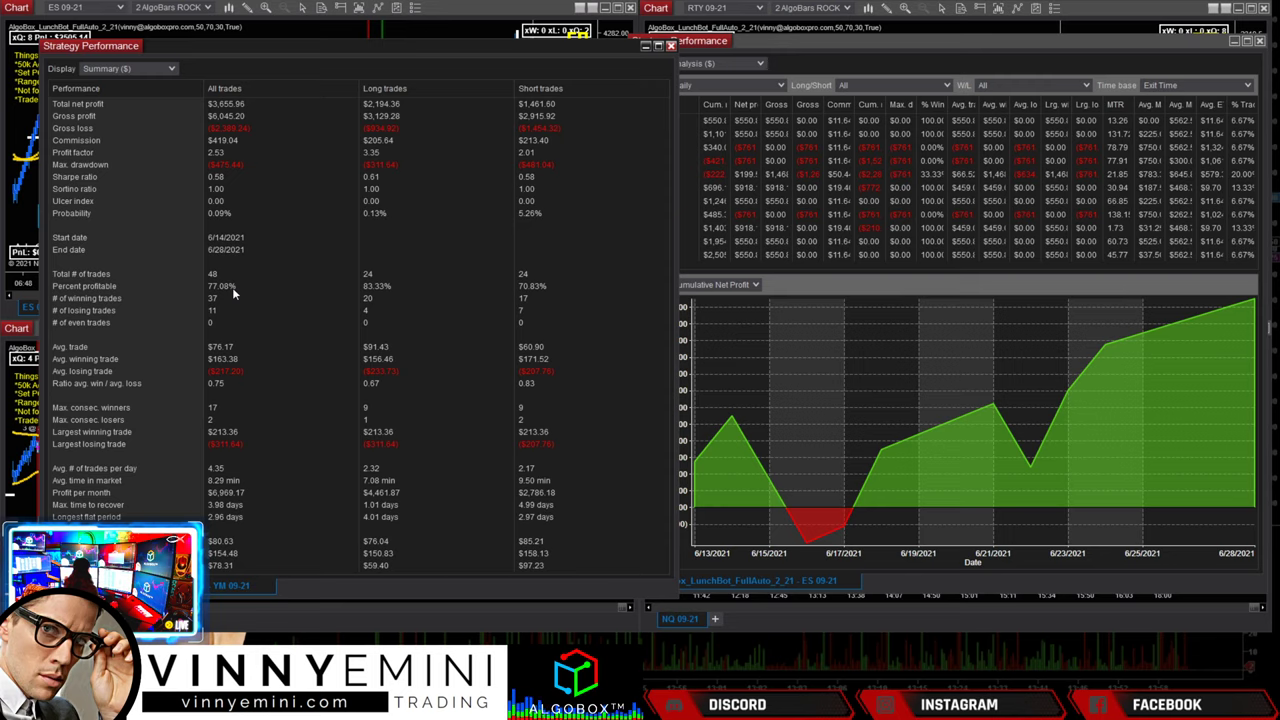
- Mark the percent profitable, profit factor and total net profit for all trades in the YM performance summary, and clear the markings
mouse_move(246, 303)
mouse_down()
mouse_move(232, 320)
mouse_move(225, 305)
mouse_up()
mouse_move(255, 176)
mouse_down()
mouse_move(222, 185)
mouse_move(268, 160)
mouse_move(266, 182)
mouse_up()
mouse_move(420, 80)
mouse_down()
mouse_move(280, 100)
mouse_move(328, 112)
mouse_up()
key(Escape)
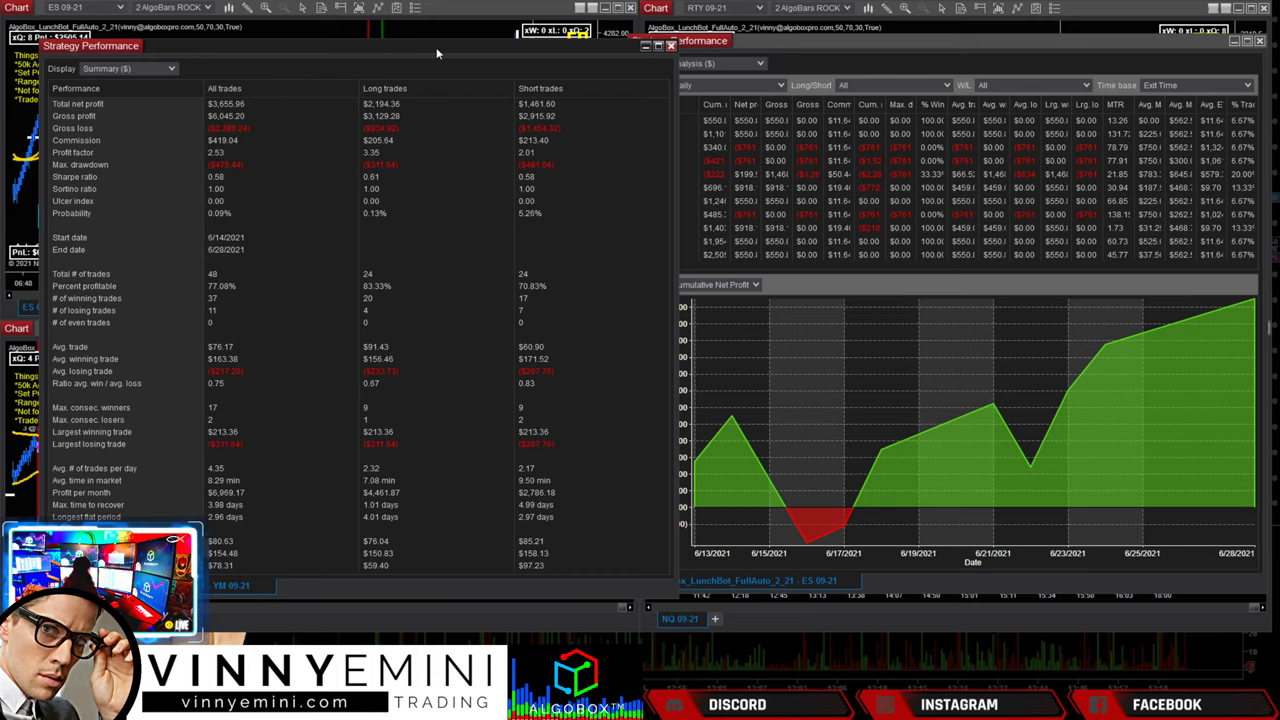
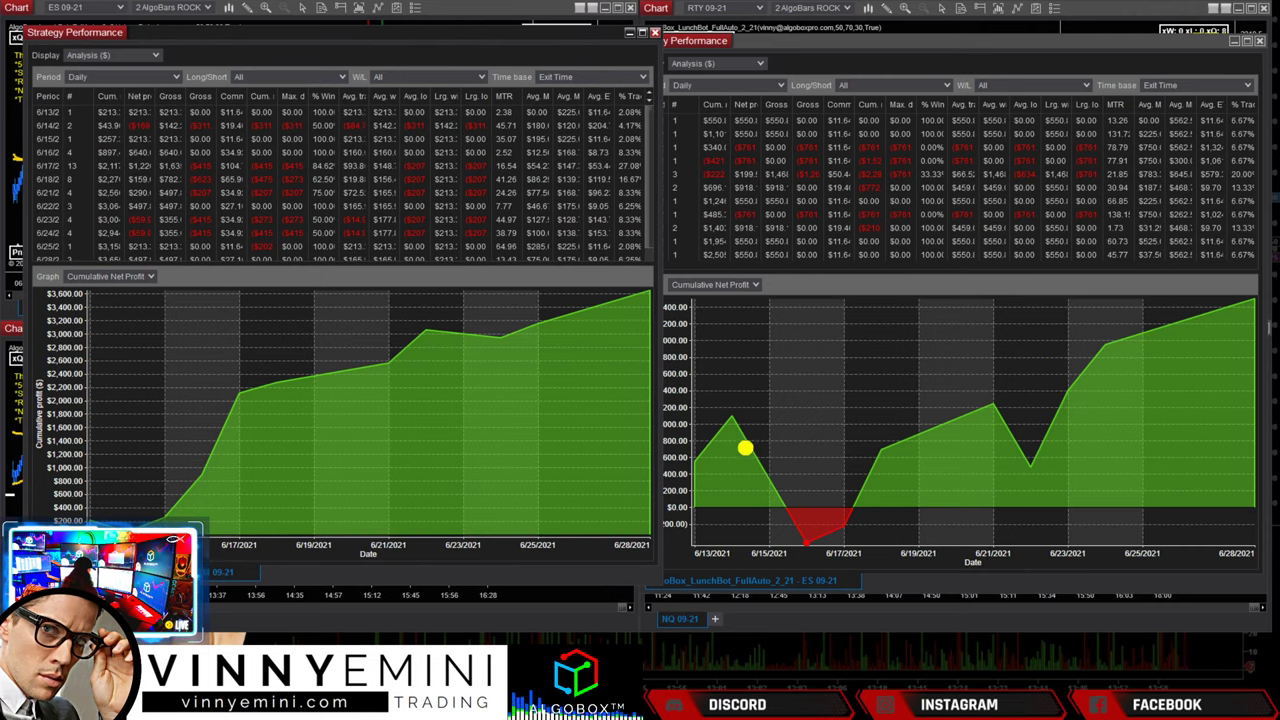
- Sketch yellow, blue, orange and red example equity curves plus a pink rising arrow over the ES Cumulative Net Profit graph, and clear them
mouse_move(735, 432)
mouse_down()
mouse_move(798, 530)
mouse_move(932, 445)
mouse_move(1062, 447)
mouse_move(1243, 307)
mouse_up()
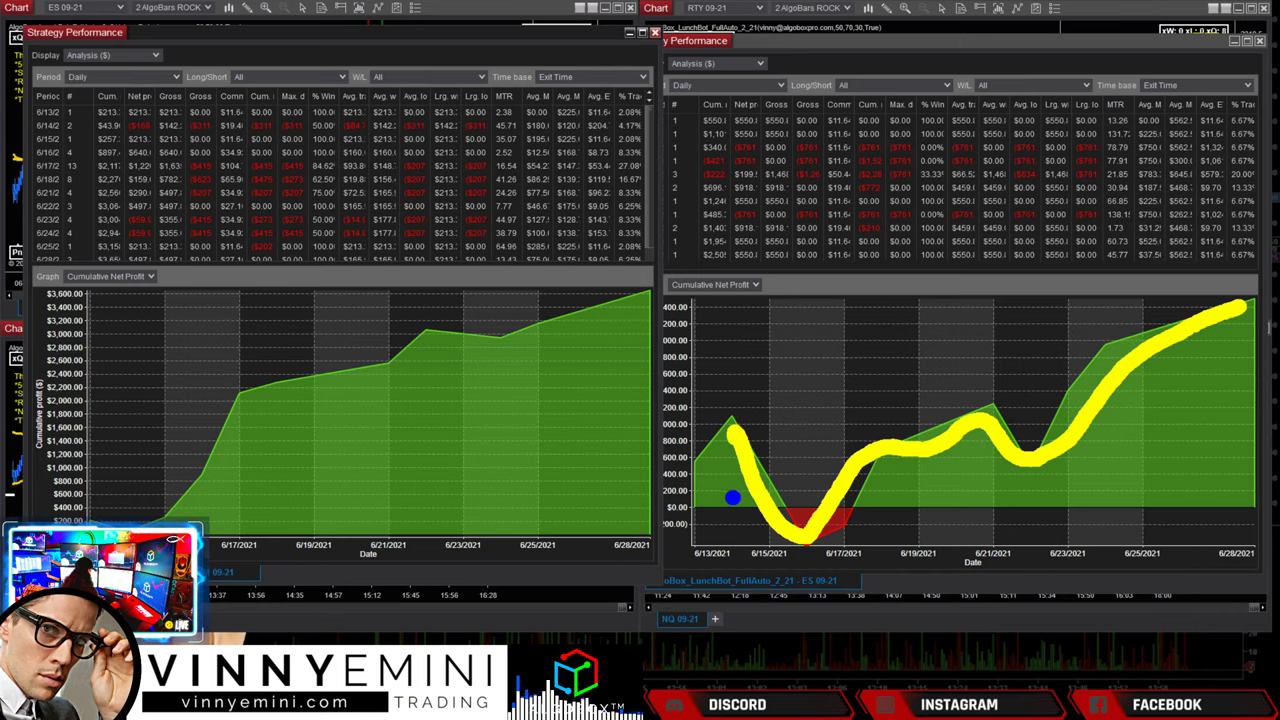
mouse_move(696, 510)
mouse_down()
mouse_move(800, 432)
mouse_move(908, 436)
mouse_move(985, 505)
mouse_move(1135, 366)
mouse_move(1250, 314)
mouse_up()
click(1108, 392)
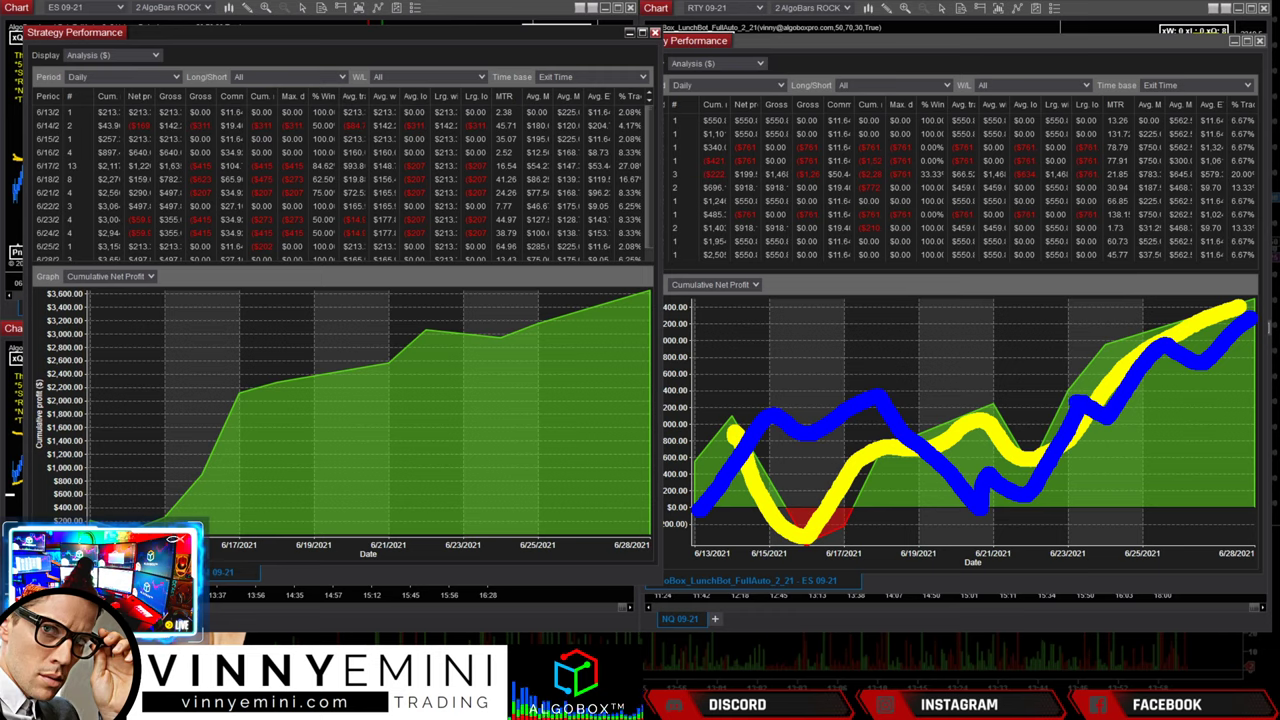
key(o)
mouse_move(693, 481)
mouse_down()
mouse_move(818, 368)
mouse_move(905, 445)
mouse_move(1072, 460)
mouse_move(1225, 392)
mouse_move(1250, 450)
mouse_up()
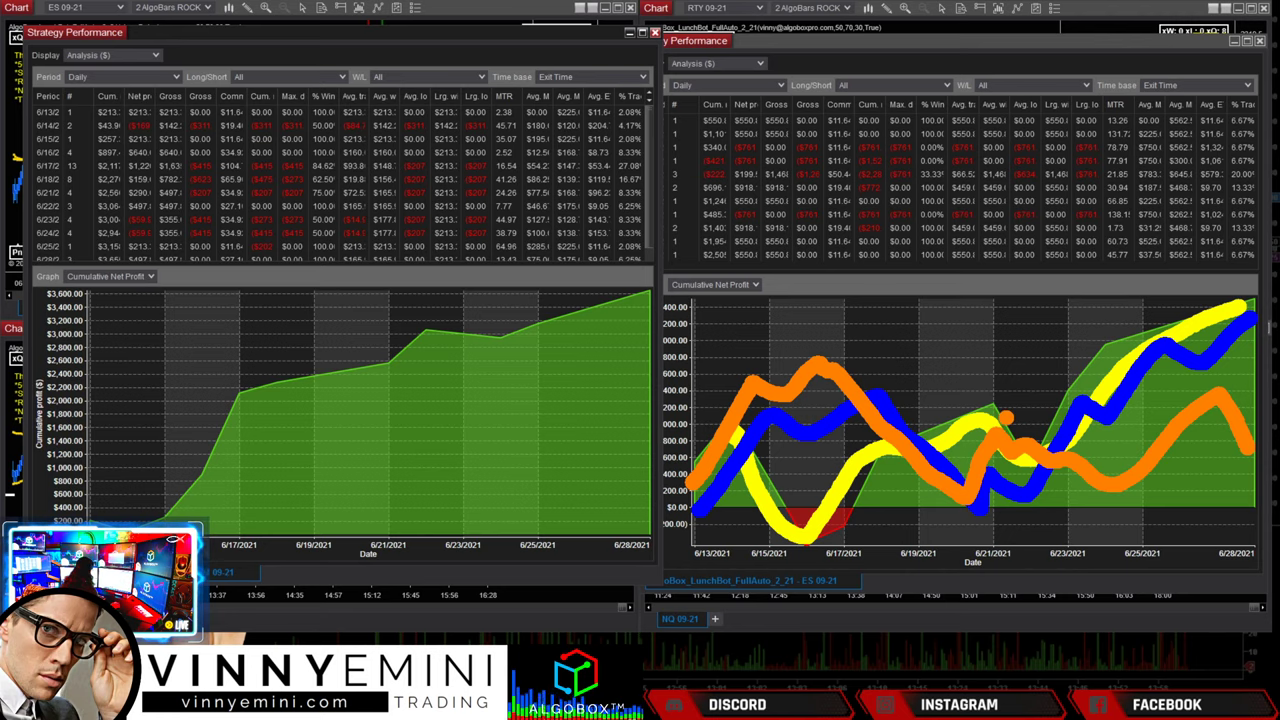
key(r)
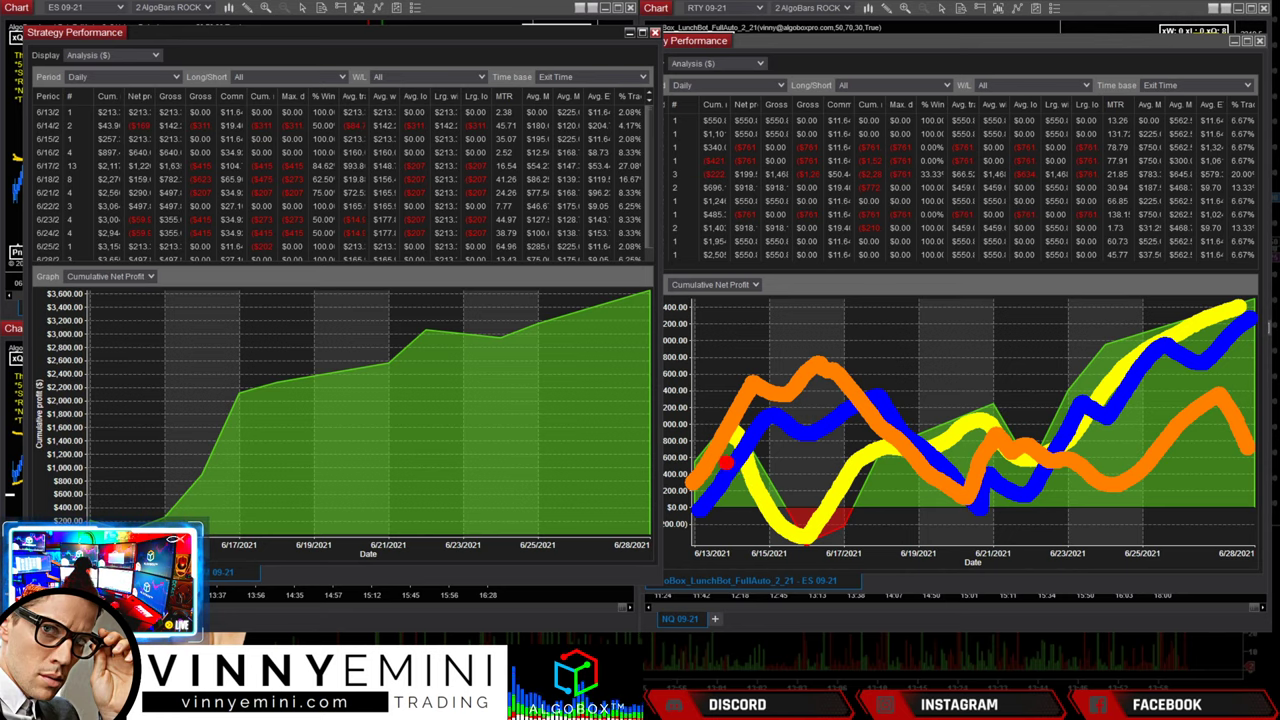
mouse_move(727, 462)
mouse_down()
mouse_move(895, 505)
mouse_move(1012, 400)
mouse_move(1100, 432)
mouse_move(1190, 422)
mouse_move(1245, 352)
mouse_move(1265, 368)
mouse_up()
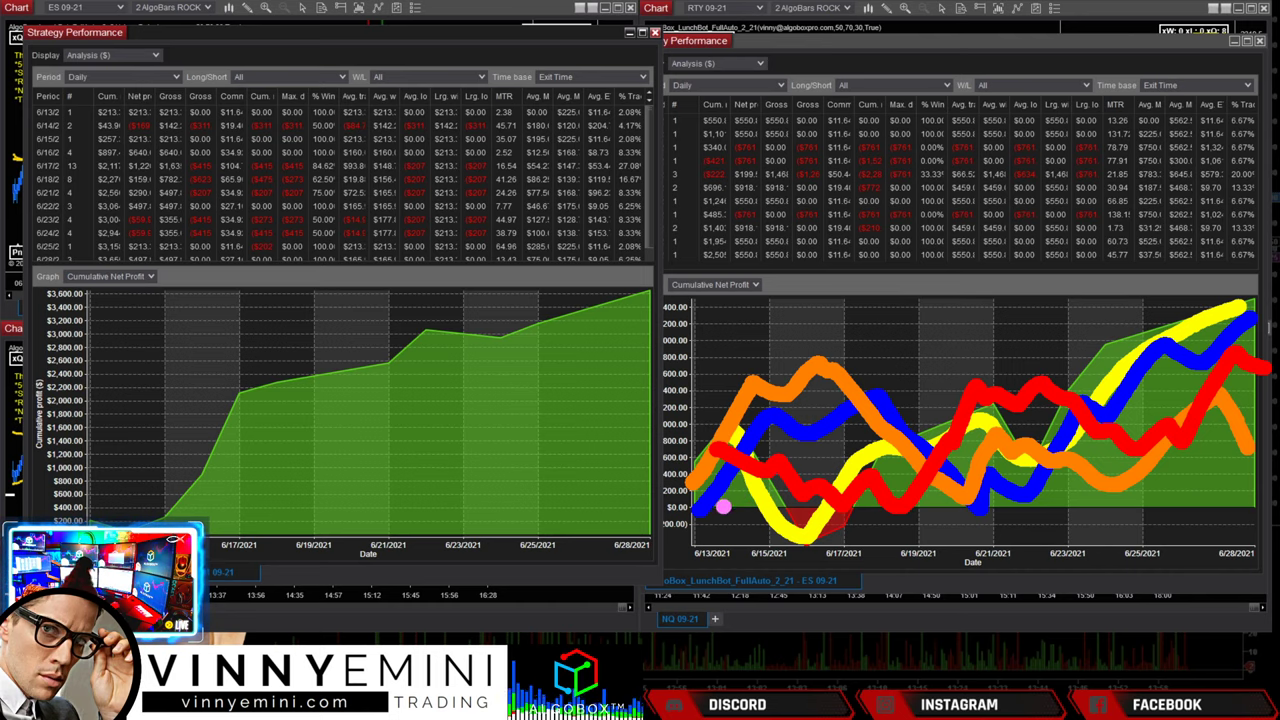
mouse_move(846, 494)
mouse_down()
mouse_move(1130, 366)
mouse_move(1230, 345)
mouse_up()
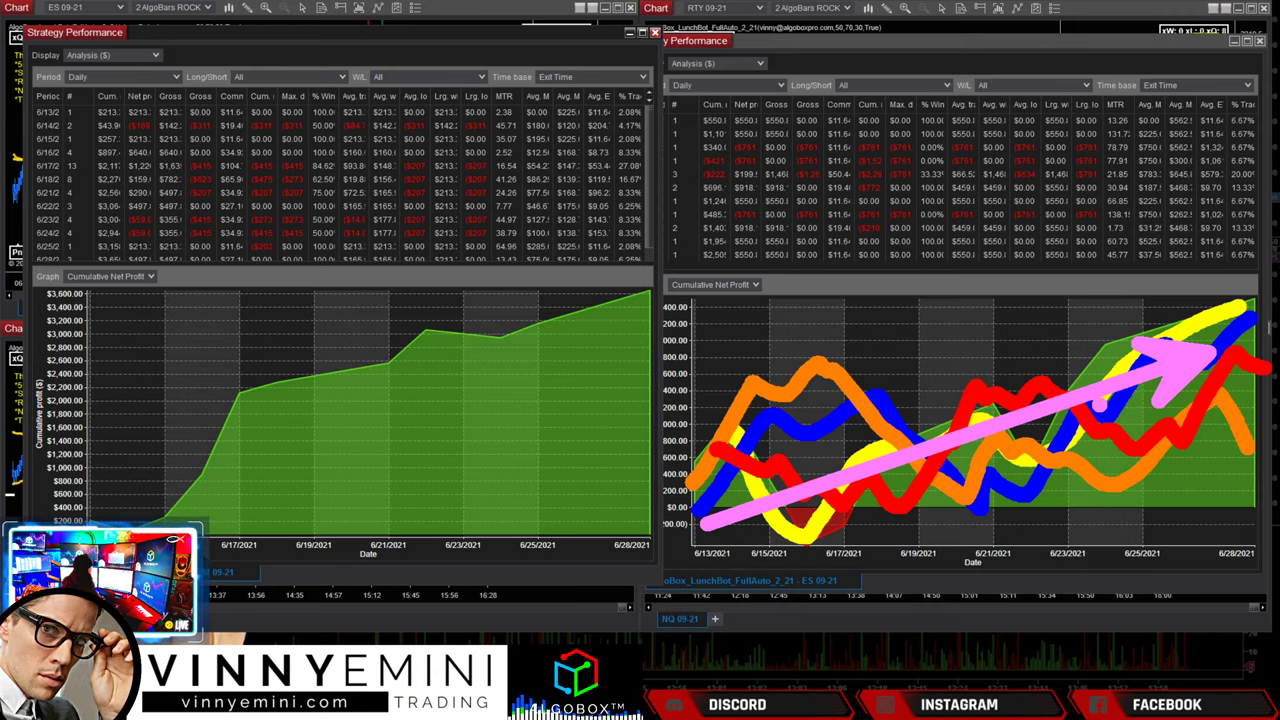
key(Escape)
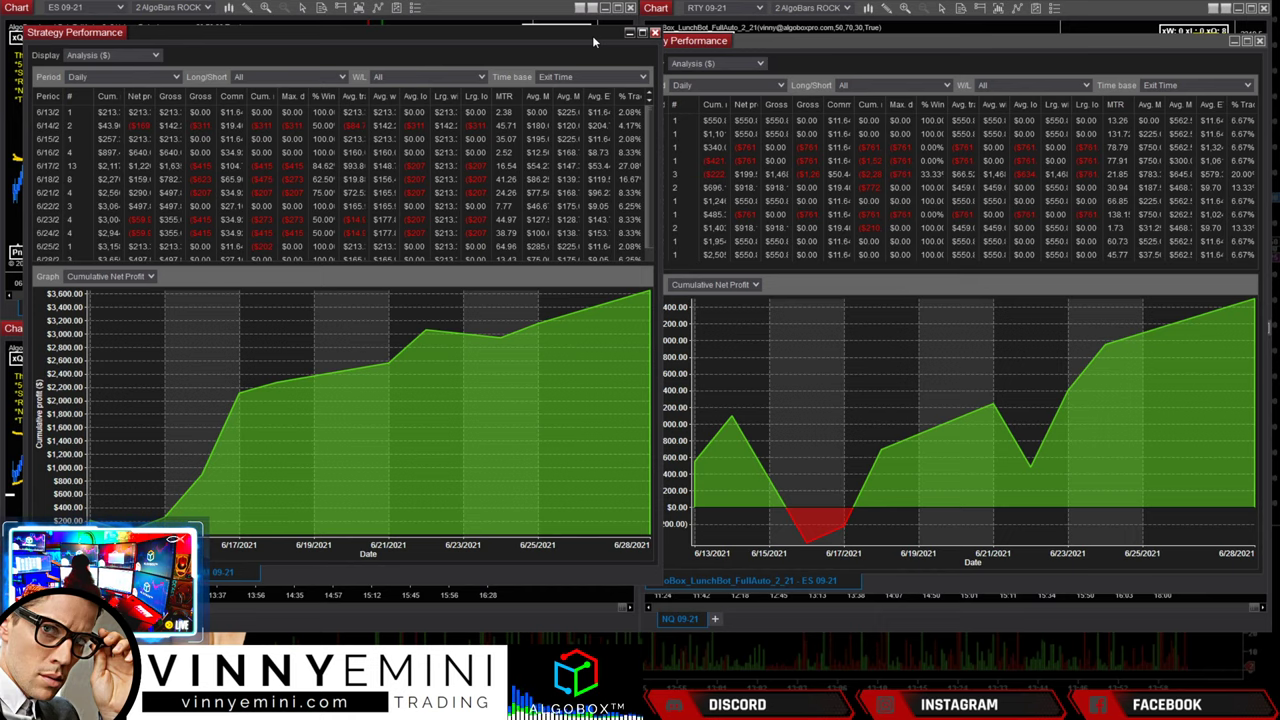
- Stack the YM and ES reports away from the RTY chart and open the RTY LunchBot strategy's Real-Time & Historical performance report
drag(540, 31, 528, 57)
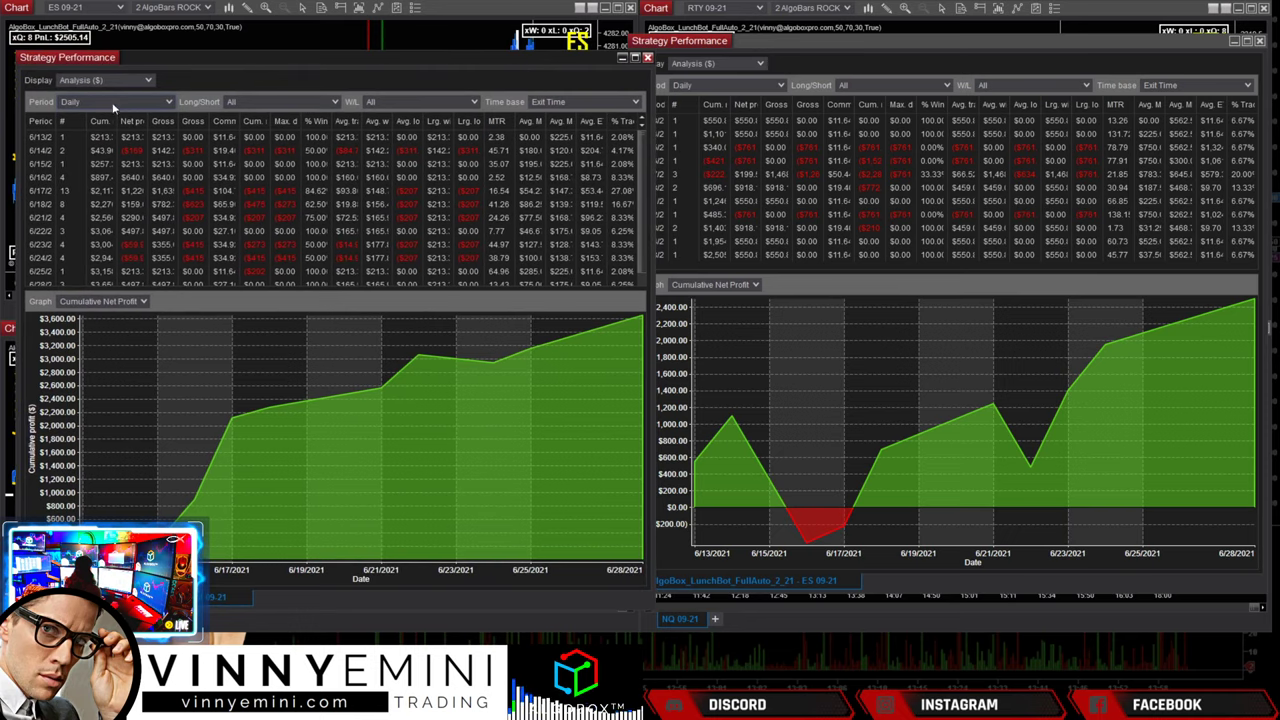
drag(924, 44, 340, 74)
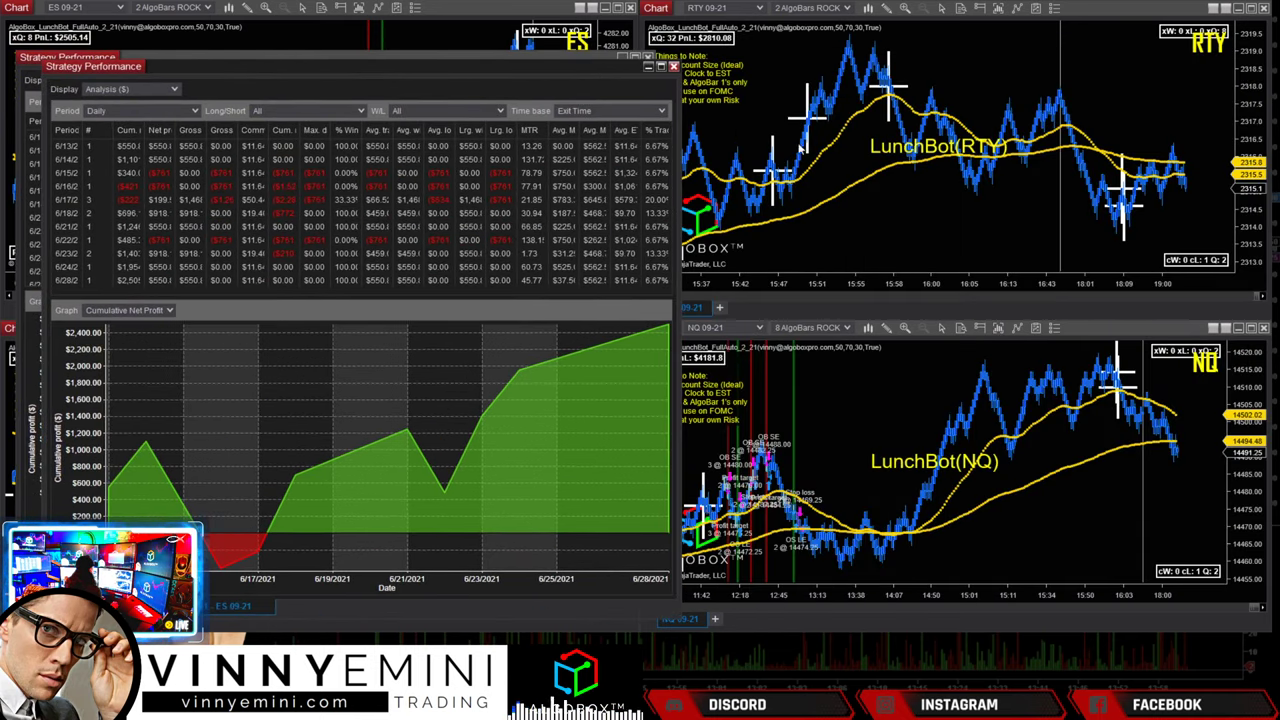
click(894, 194)
right_click(894, 194)
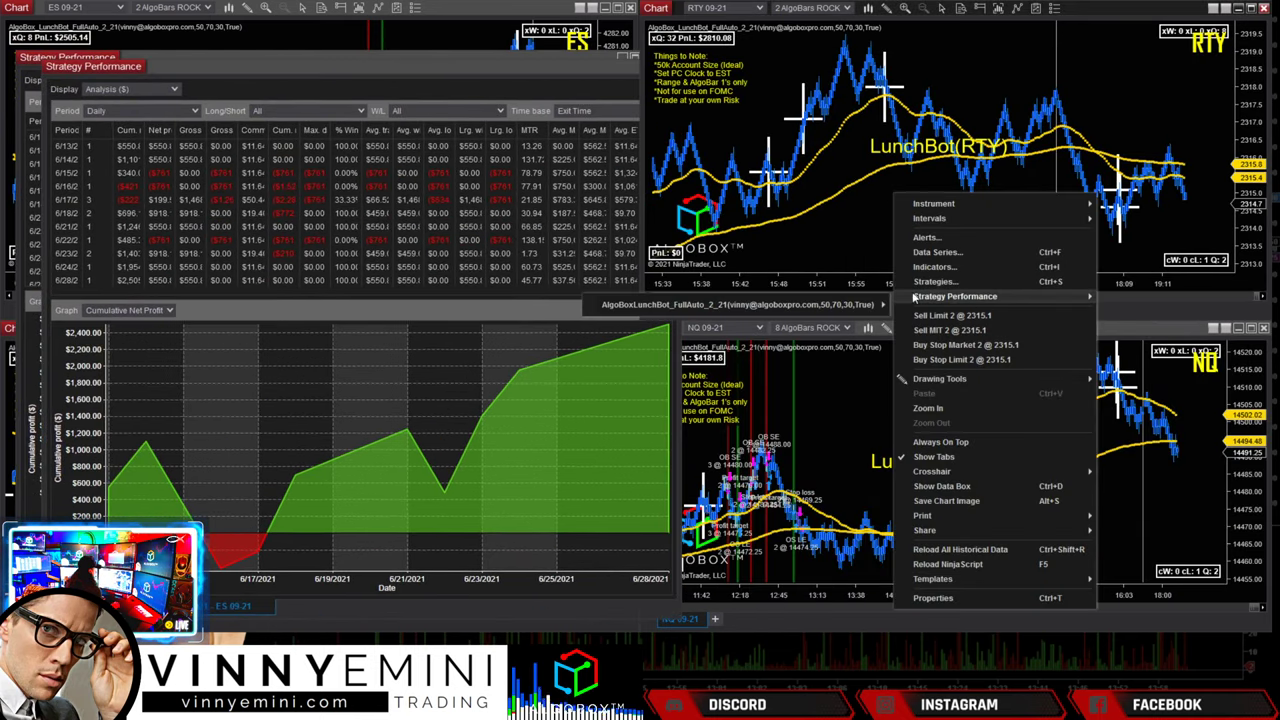
mouse_move(914, 298)
click(536, 345)
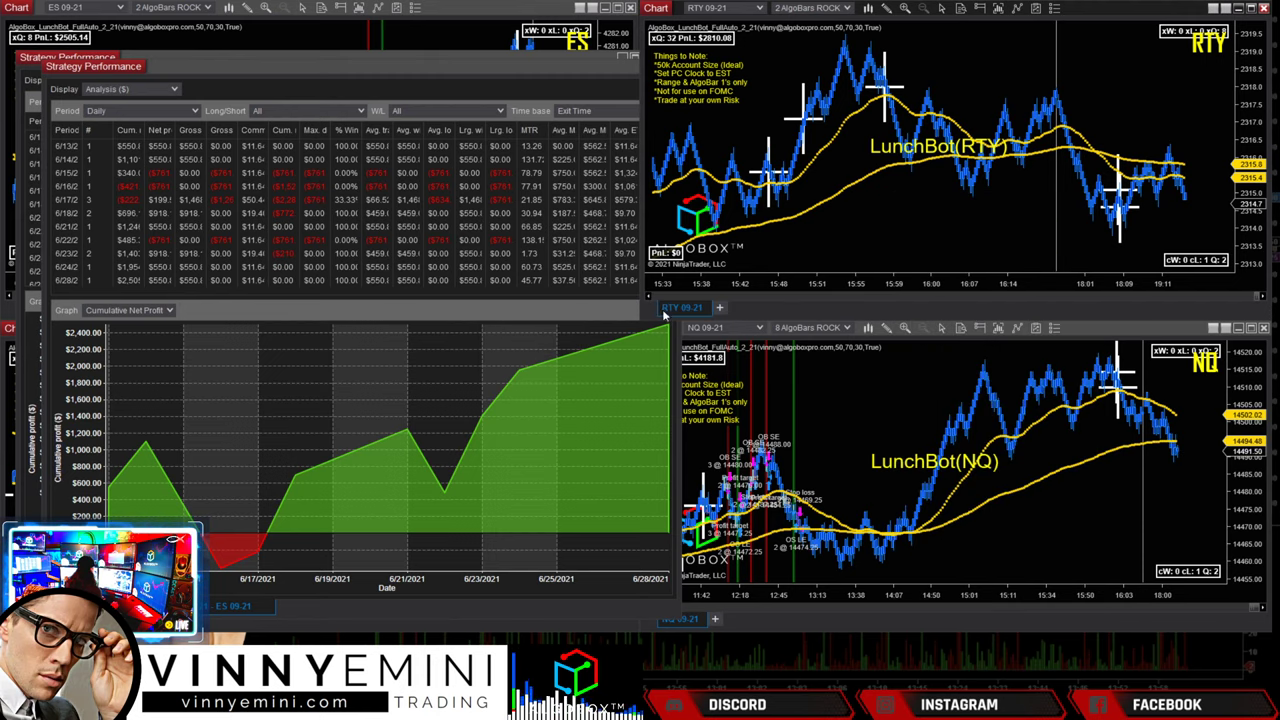
click(901, 244)
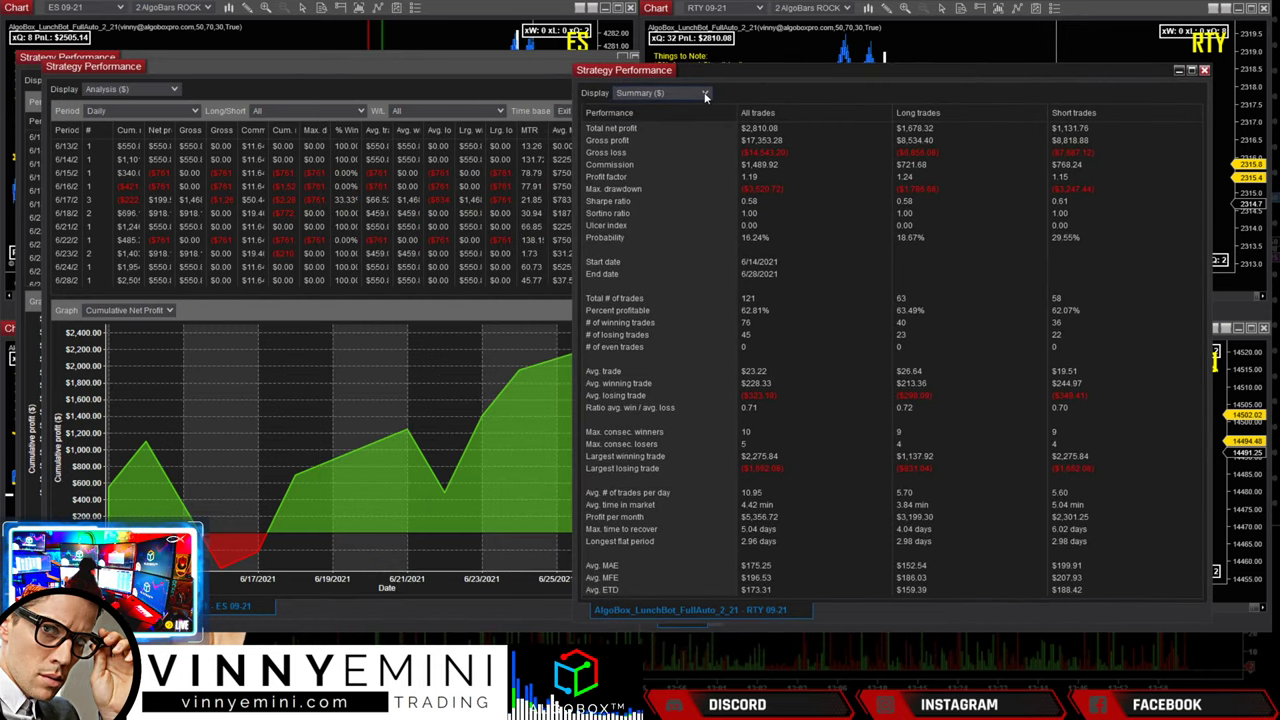
- Mark the percent profitable, profit factor and total net profit for all trades in the RTY performance summary, and clear the markings
click(775, 349)
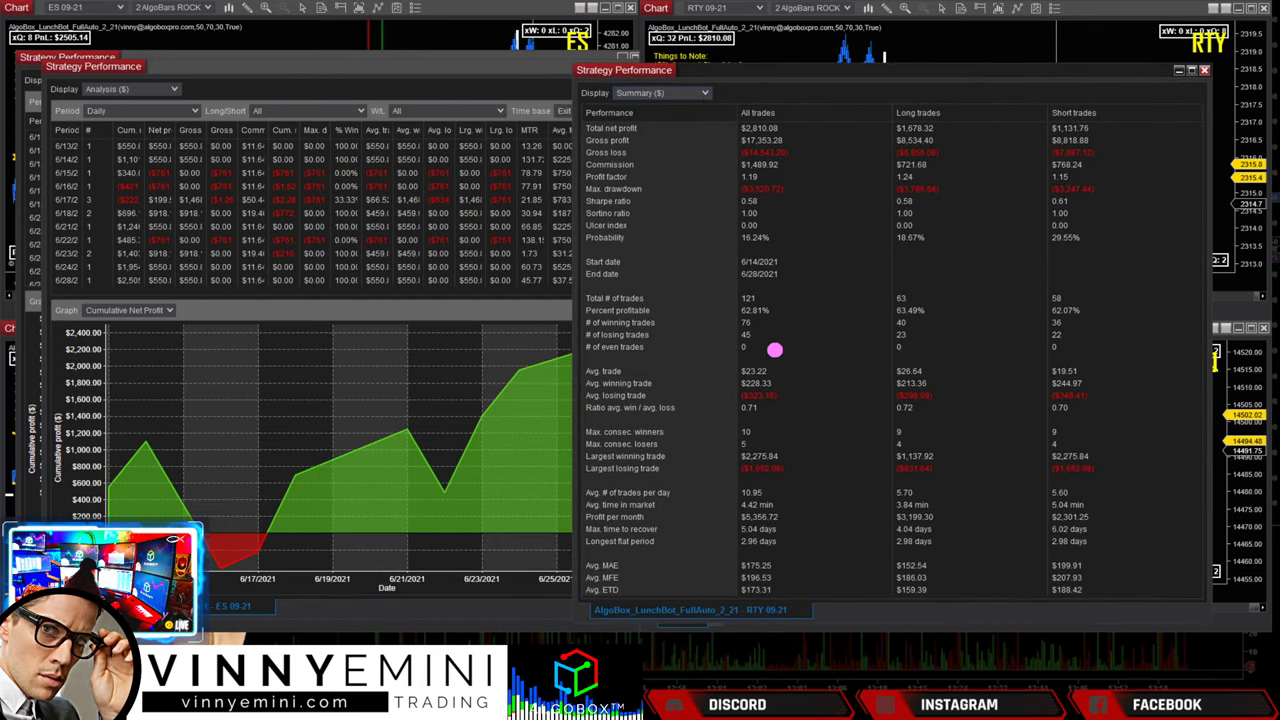
mouse_move(775, 349)
mouse_down()
mouse_move(768, 272)
mouse_move(830, 328)
mouse_up()
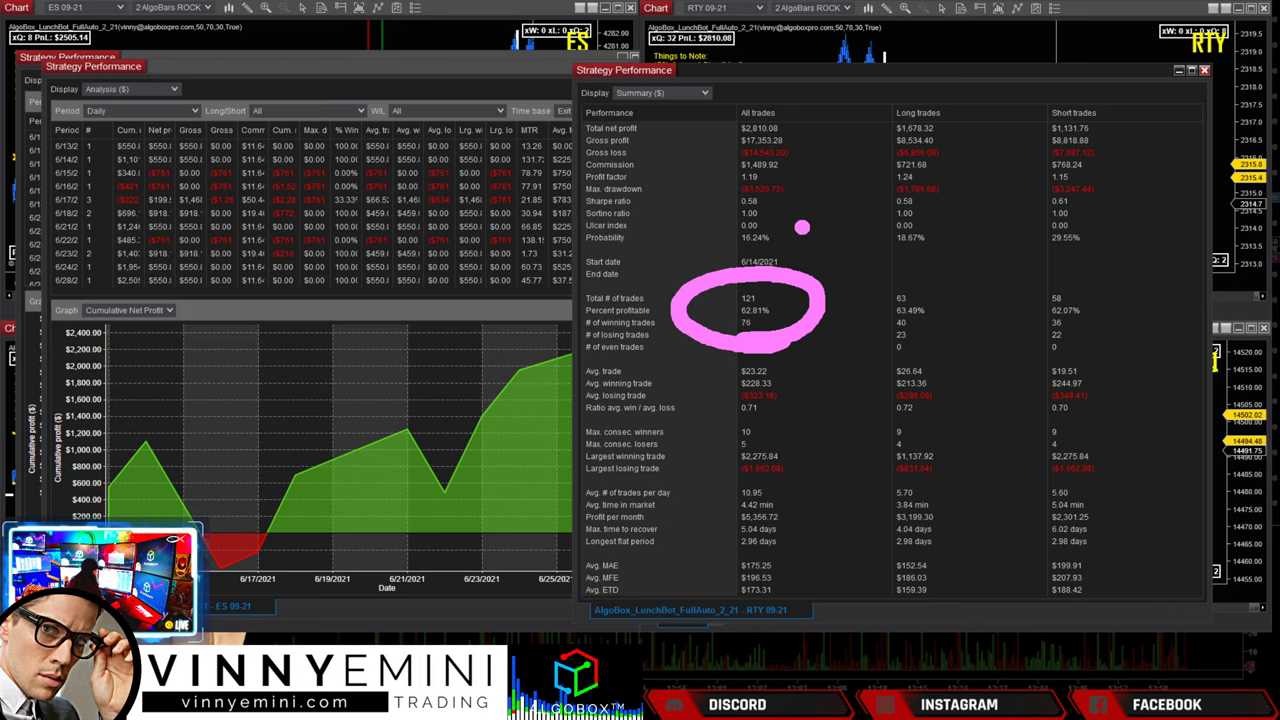
mouse_move(770, 200)
mouse_down()
mouse_move(700, 178)
mouse_move(812, 198)
mouse_up()
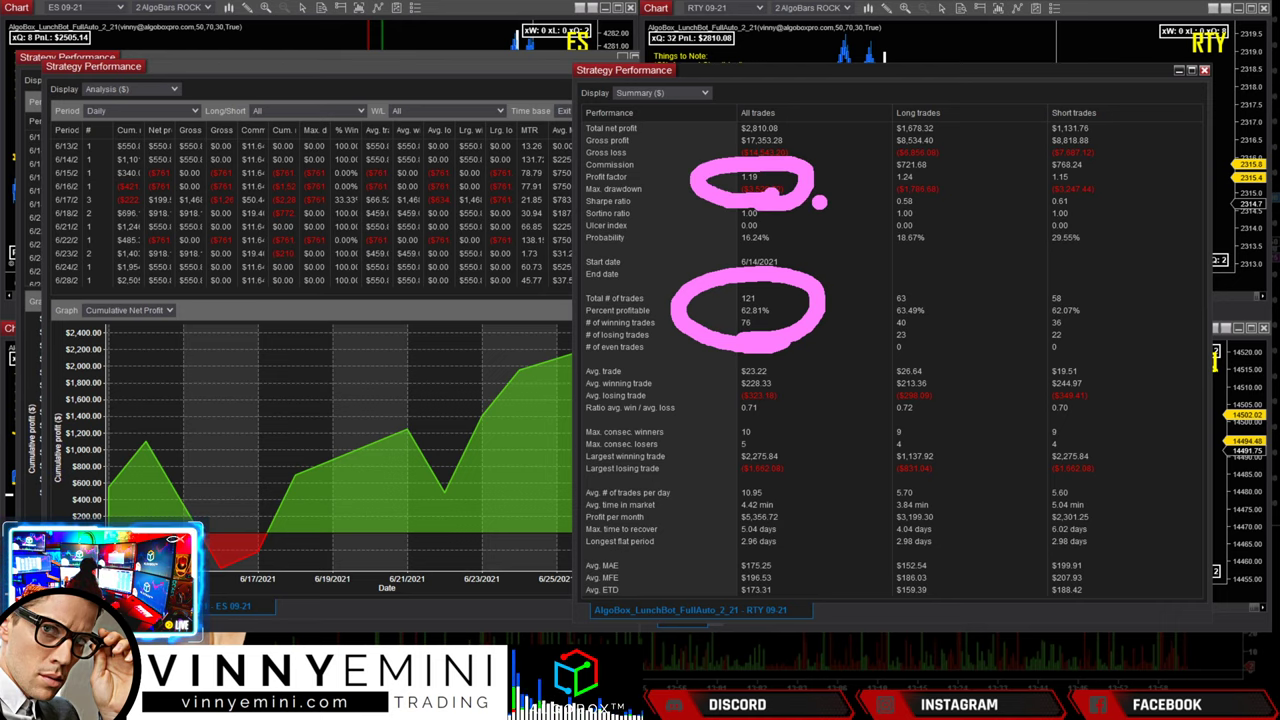
mouse_move(832, 142)
mouse_down()
mouse_move(850, 168)
mouse_move(842, 186)
mouse_up()
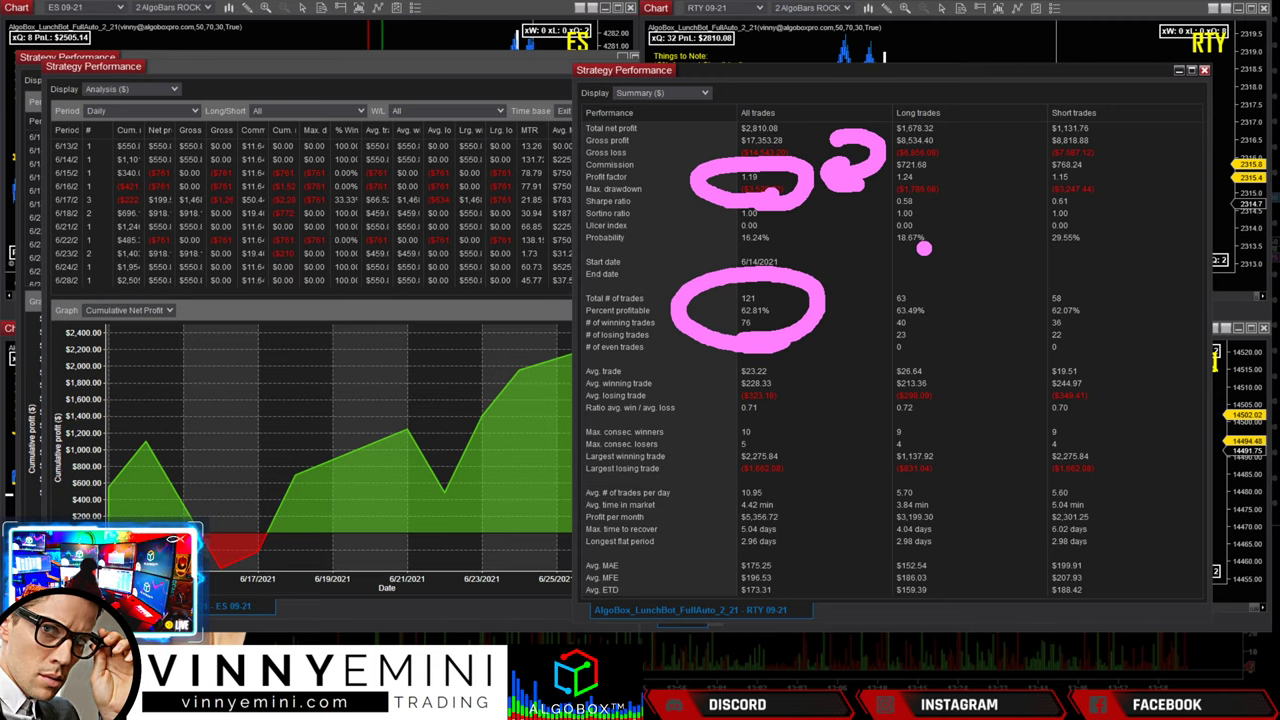
mouse_move(945, 245)
mouse_down()
mouse_move(830, 285)
mouse_move(835, 297)
mouse_move(850, 290)
mouse_up()
click(835, 220)
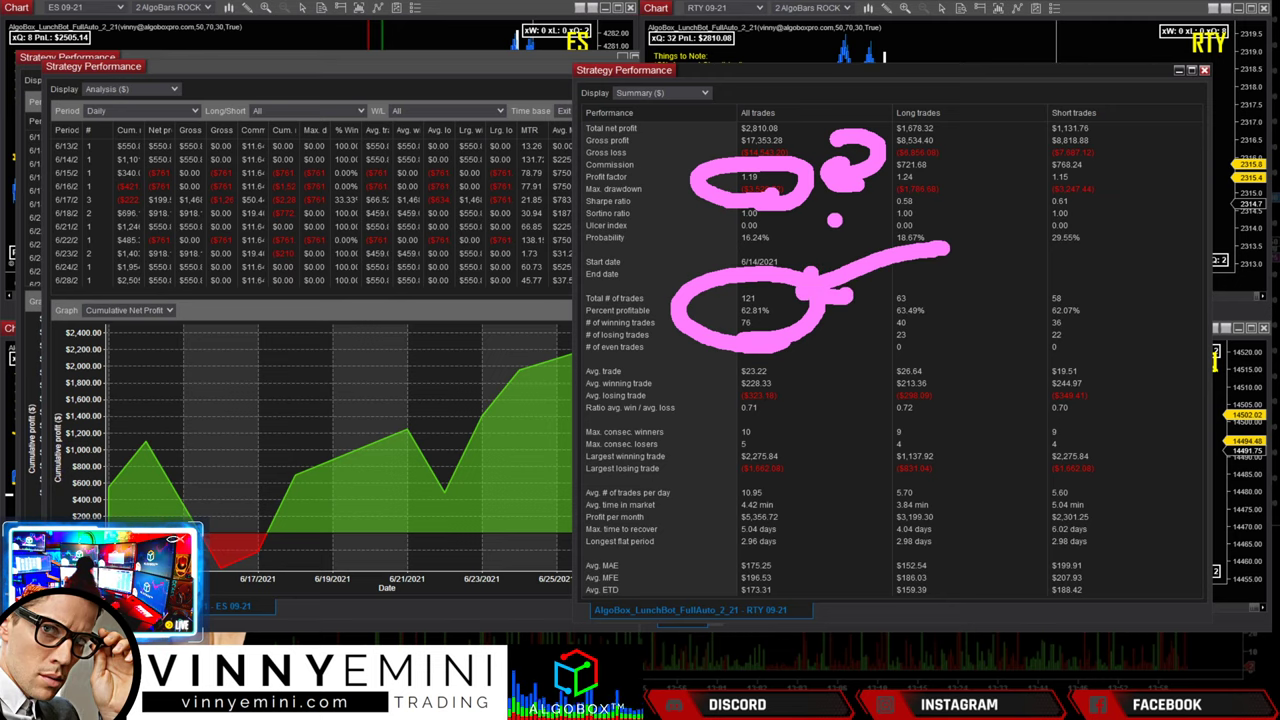
mouse_move(775, 150)
mouse_down()
mouse_move(760, 100)
mouse_move(789, 151)
mouse_up()
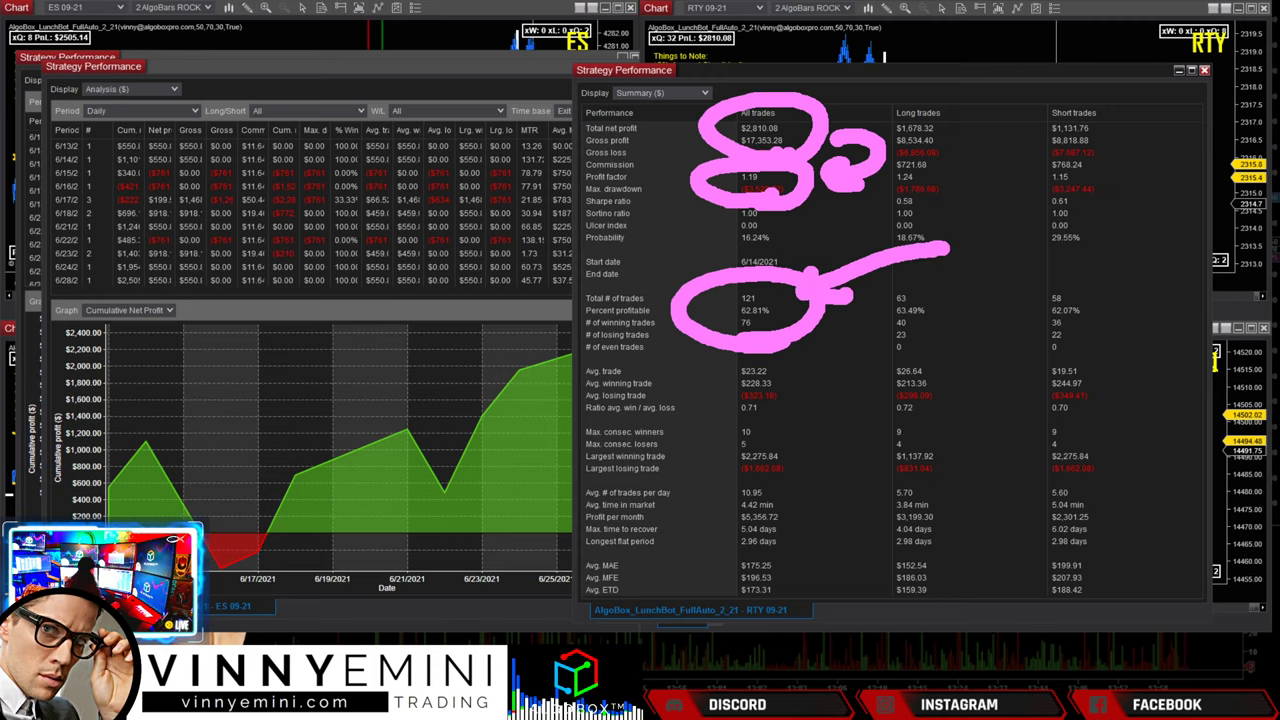
key(Escape)
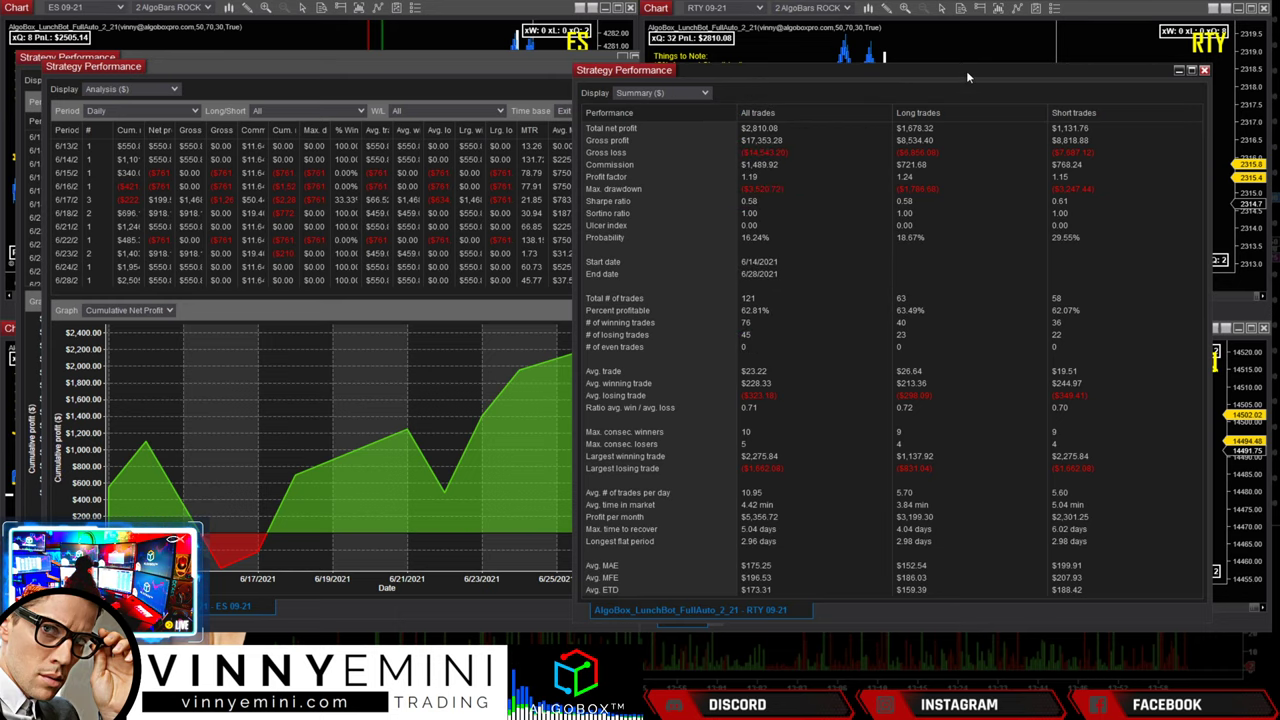
- Move the RTY report aside and open the NQ chart's LunchBot Real-Time & Historical strategy performance report, placing it beside the RTY report
mouse_move(966, 70)
mouse_down()
mouse_move(765, 74)
mouse_move(517, 107)
mouse_move(433, 83)
mouse_up()
click(879, 241)
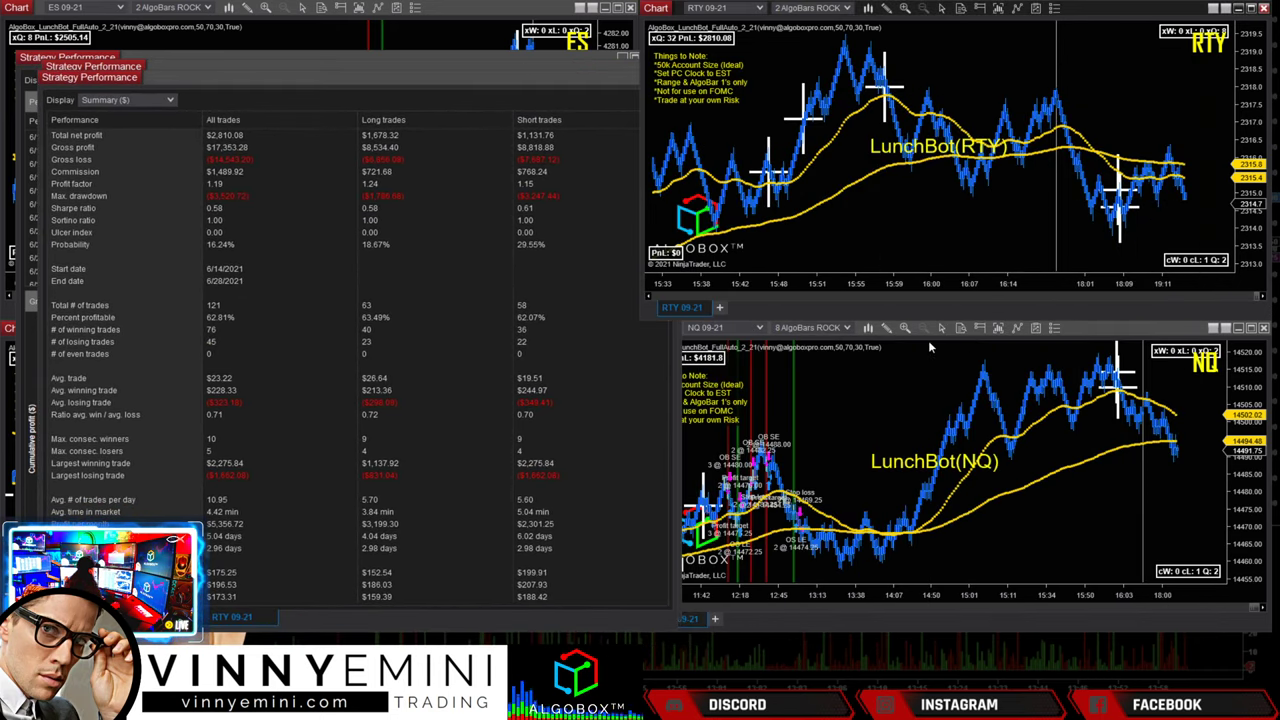
click(872, 395)
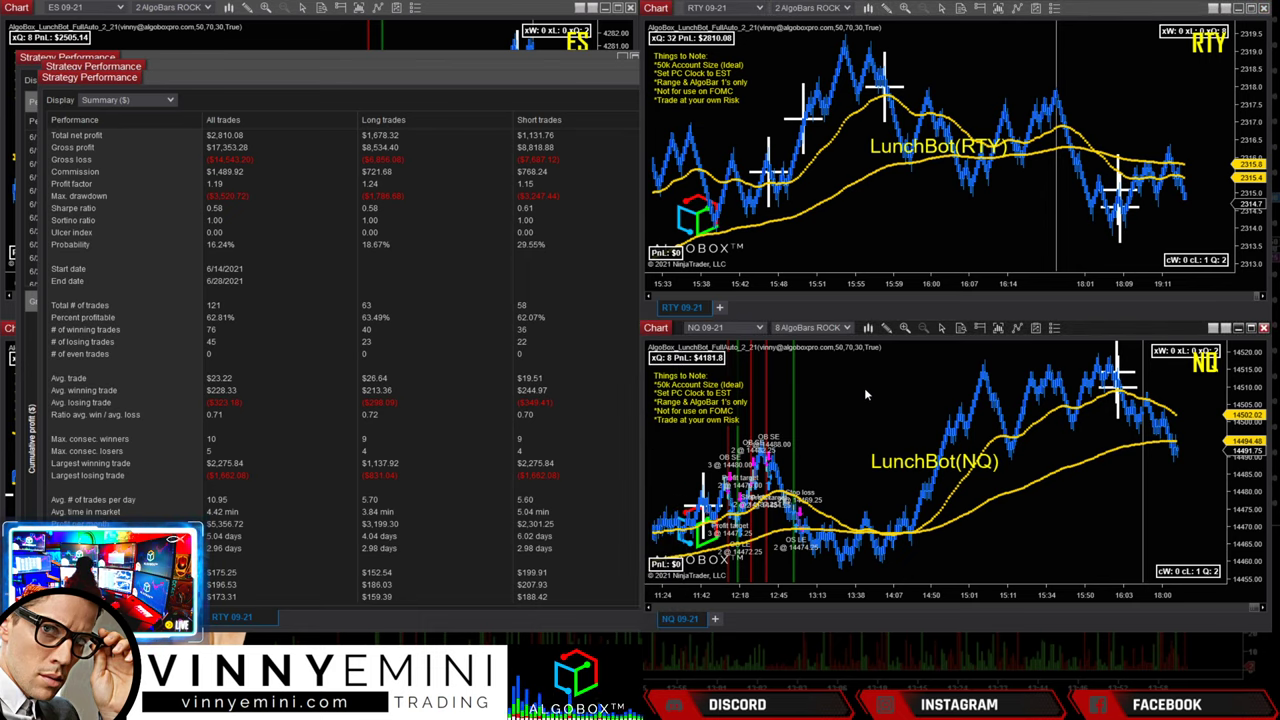
right_click(864, 387)
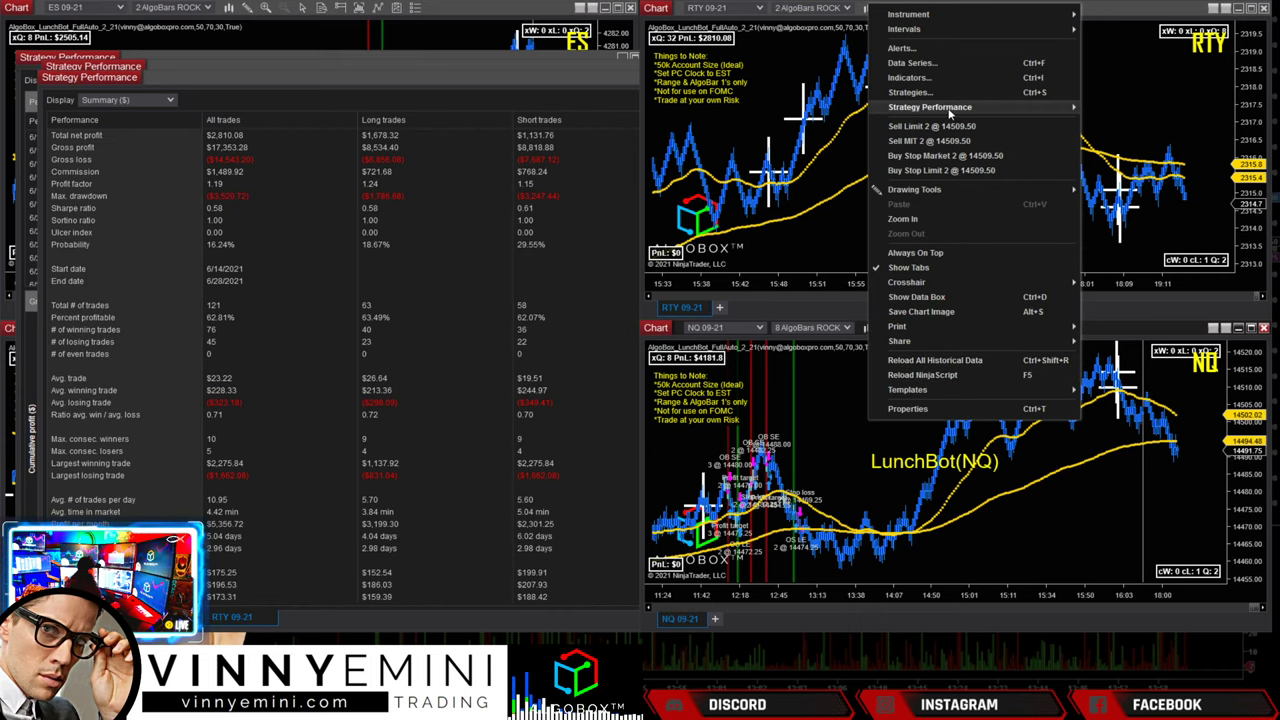
mouse_move(930, 120)
mouse_move(840, 118)
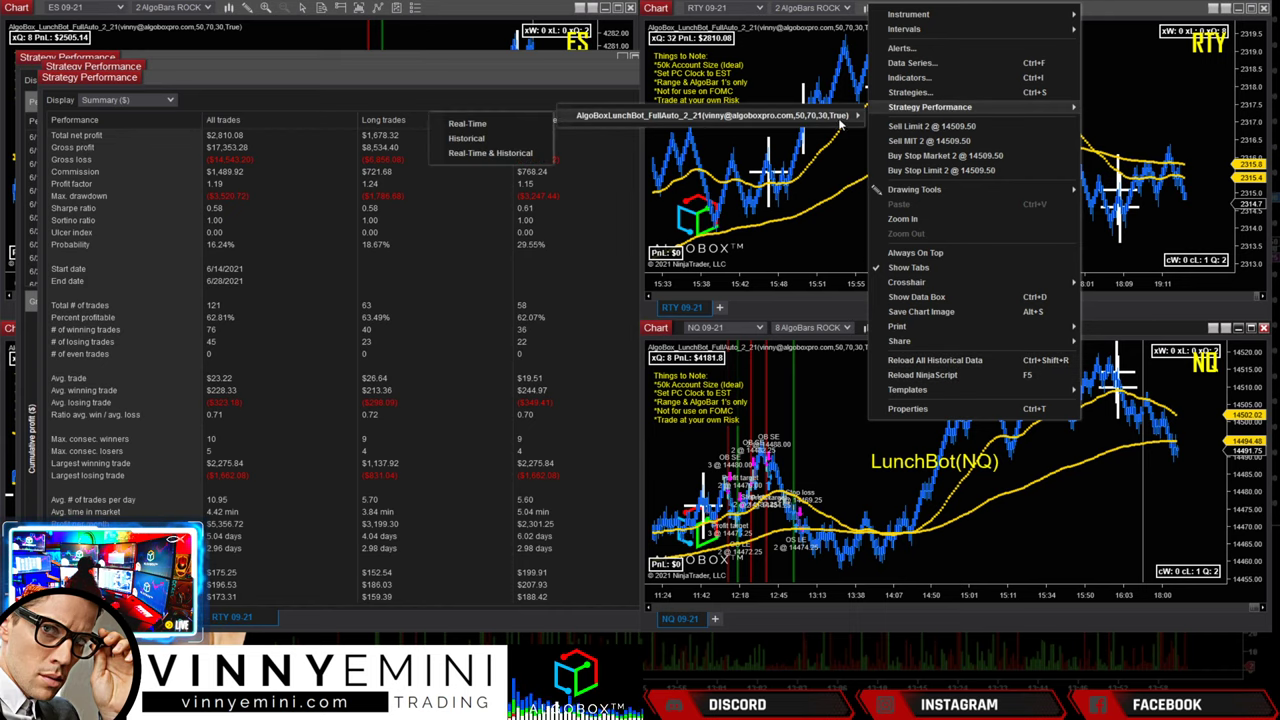
click(496, 154)
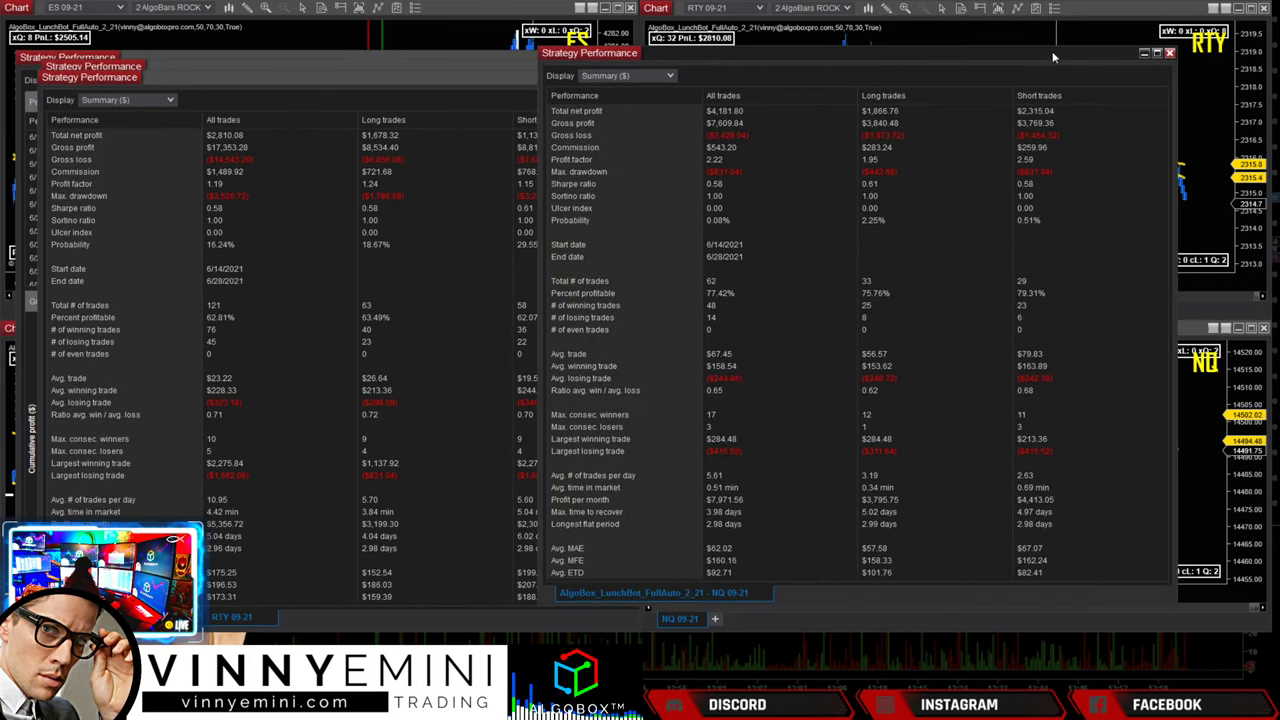
drag(1046, 62, 1046, 88)
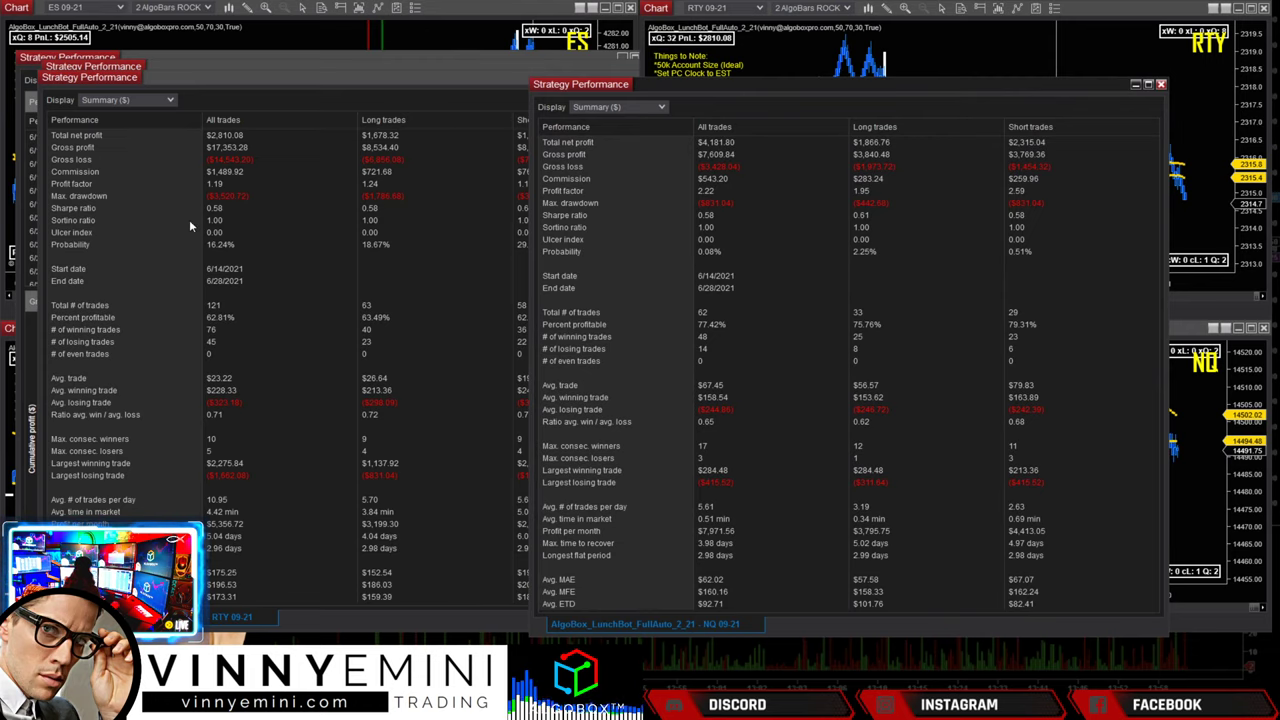
- Mark the all-trades maximum drawdown in the RTY and NQ performance summaries, and circle the NQ total net profit
mouse_move(268, 228)
mouse_down()
mouse_move(264, 208)
mouse_move(278, 222)
mouse_up()
mouse_move(520, 142)
mouse_down()
mouse_move(400, 158)
mouse_move(312, 188)
mouse_move(372, 198)
mouse_up()
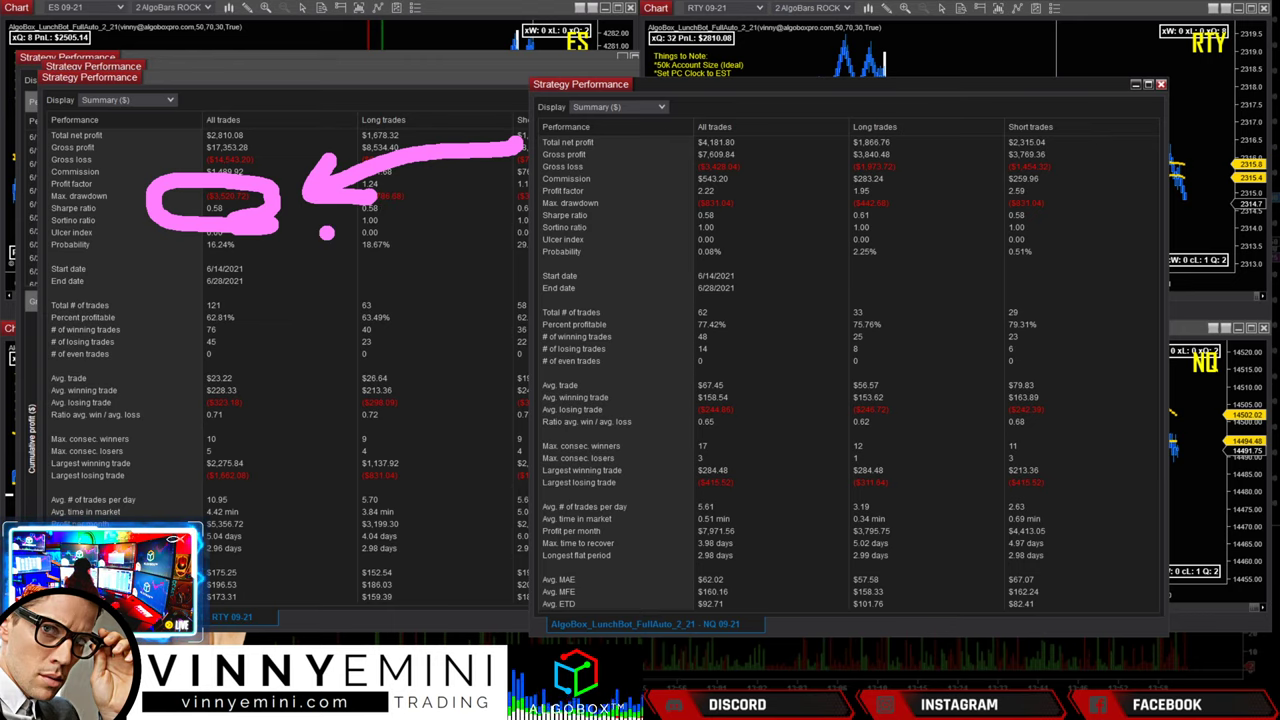
mouse_move(728, 240)
mouse_down()
mouse_move(645, 214)
mouse_move(700, 226)
mouse_up()
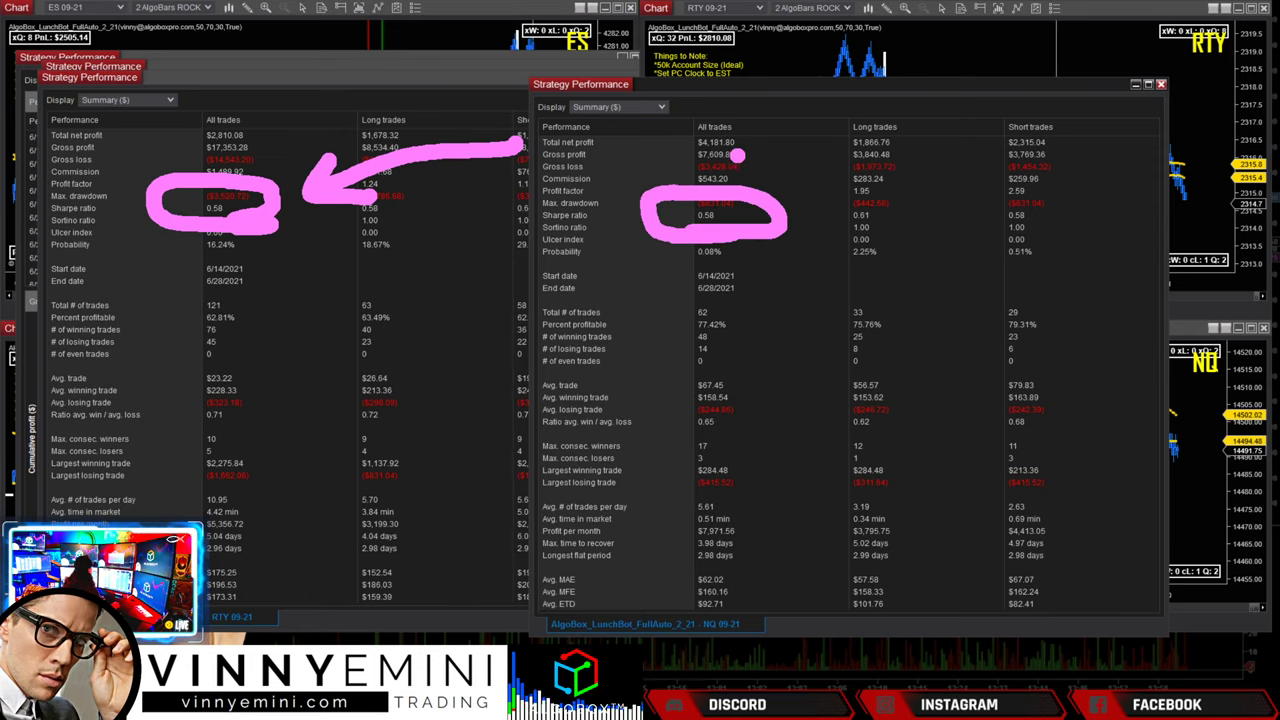
mouse_move(737, 157)
mouse_down()
mouse_move(792, 160)
mouse_move(737, 157)
mouse_up()
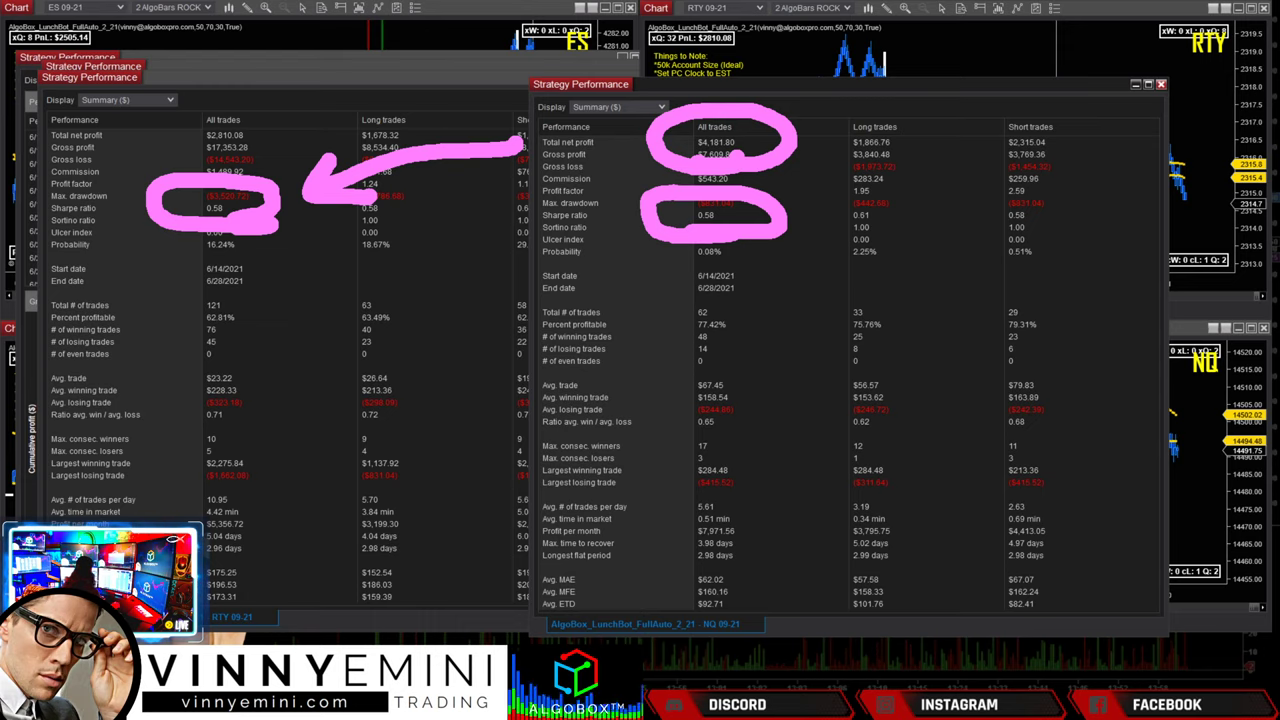
- Circle the all-trades percent profitable in the NQ performance summary and clear the markings from both reports
drag(765, 340, 780, 316)
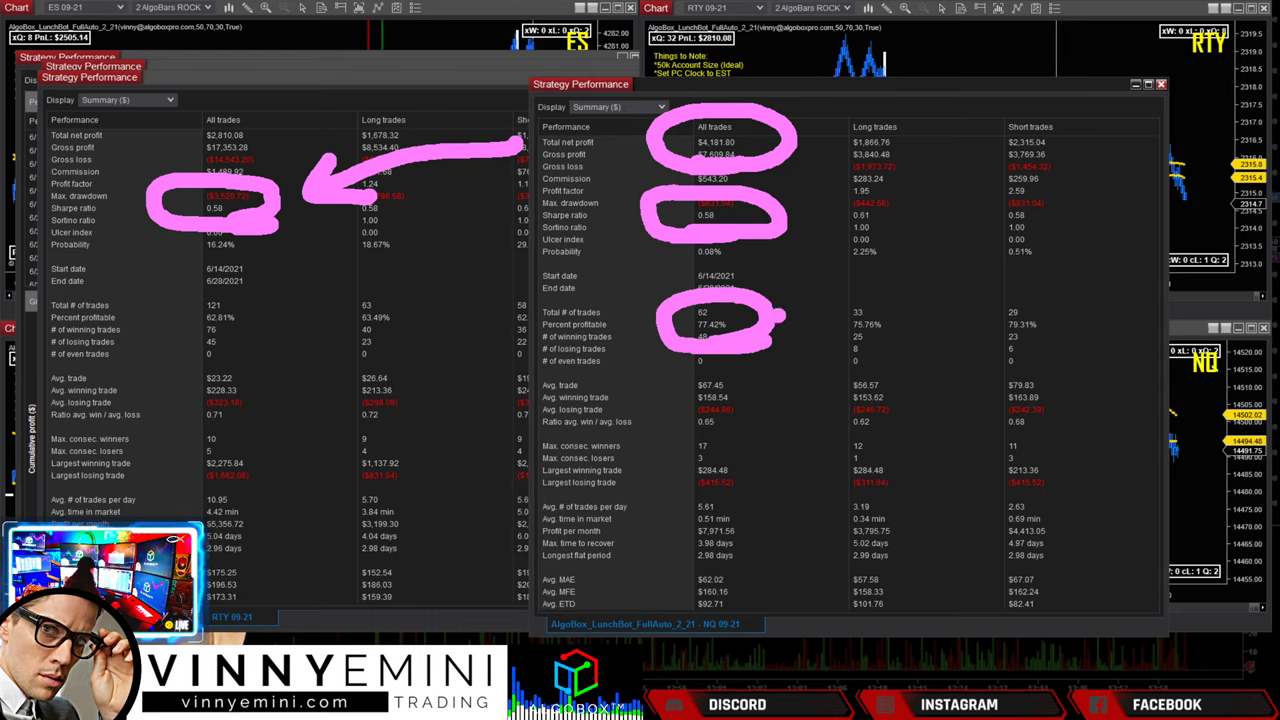
key(Escape)
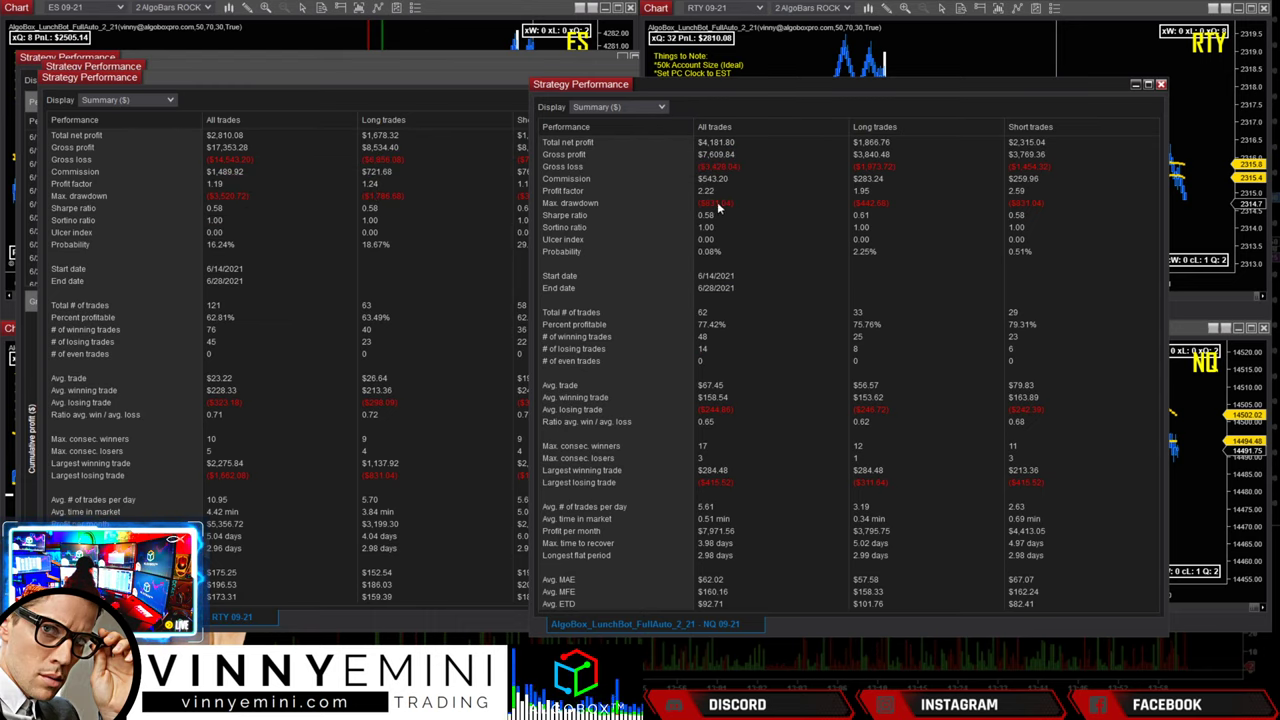
- Shift the NQ report slightly away from the RTY report and switch its display to Analysis
drag(725, 88, 766, 72)
click(702, 94)
click(670, 120)
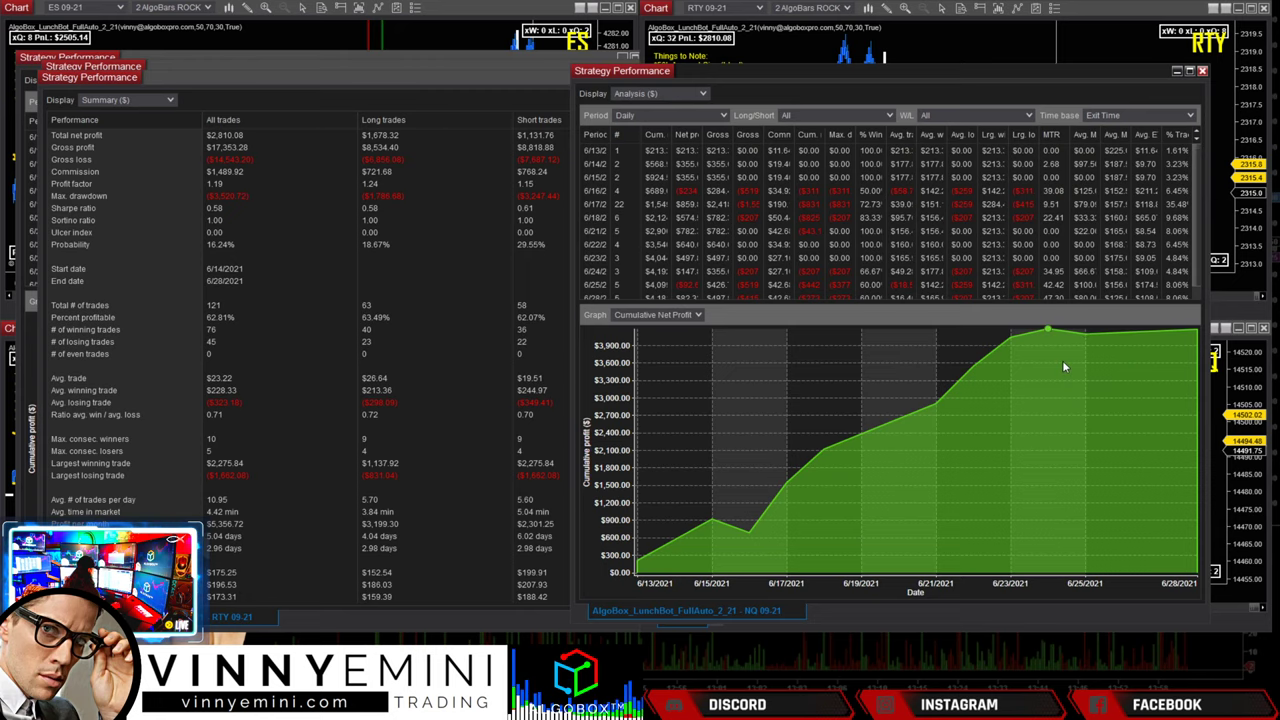
- Bring the RTY report forward, move it between the ES and NQ reports, and switch its display to Analysis
click(375, 85)
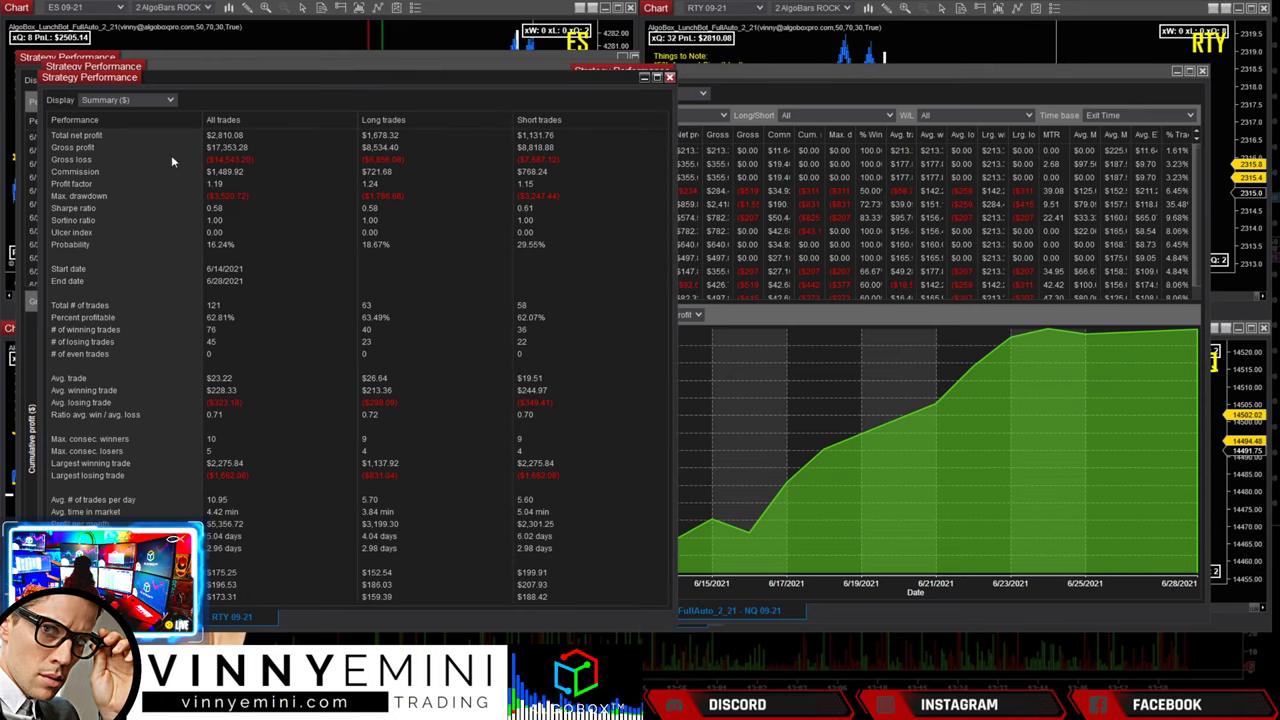
click(171, 102)
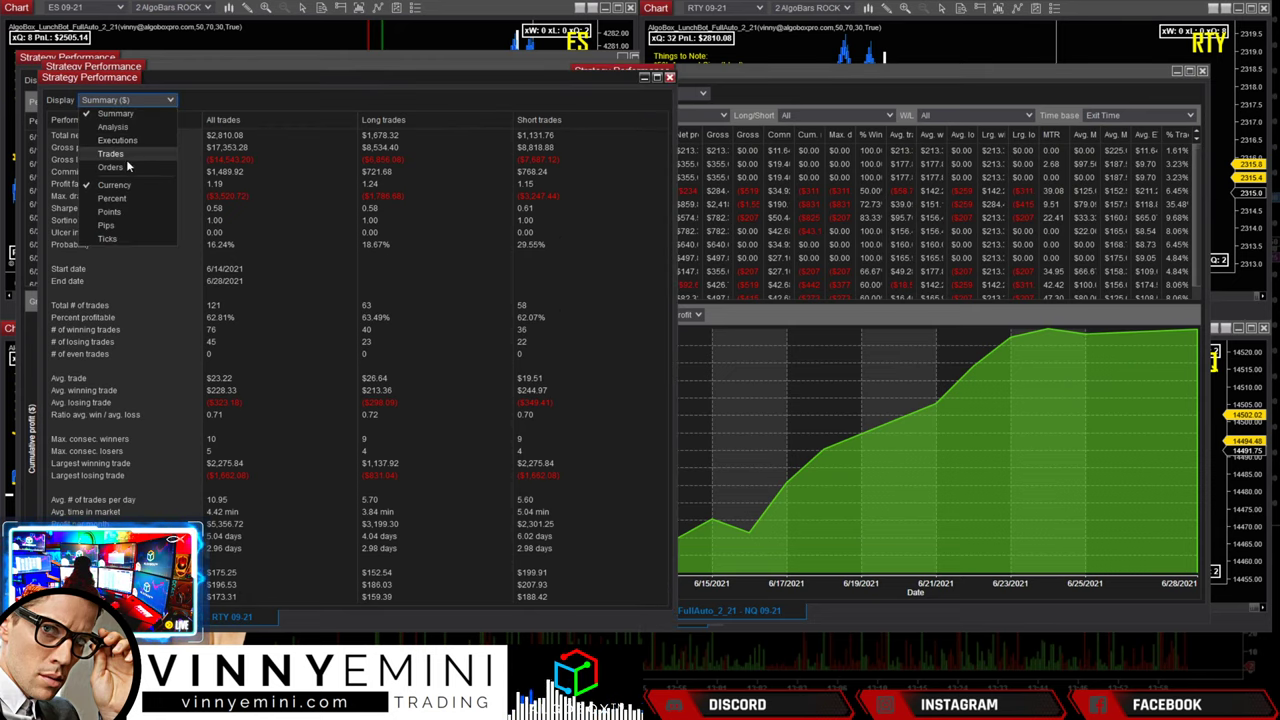
click(233, 76)
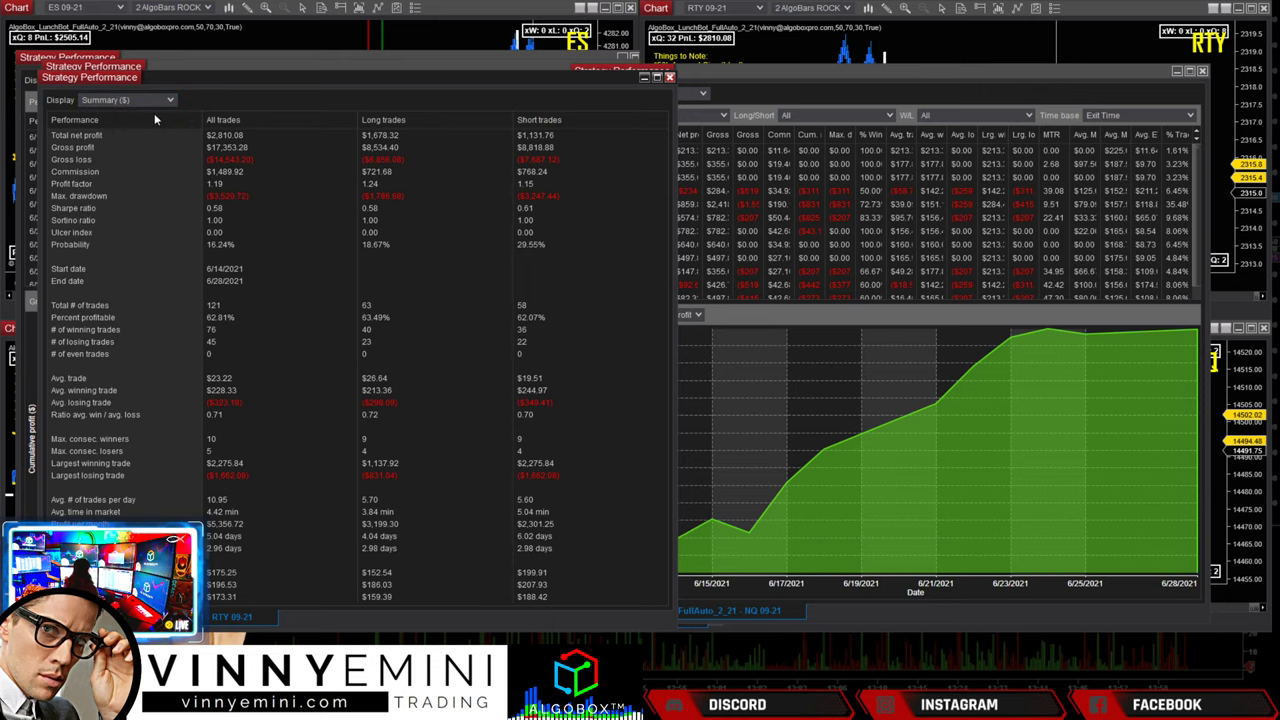
drag(285, 80, 587, 53)
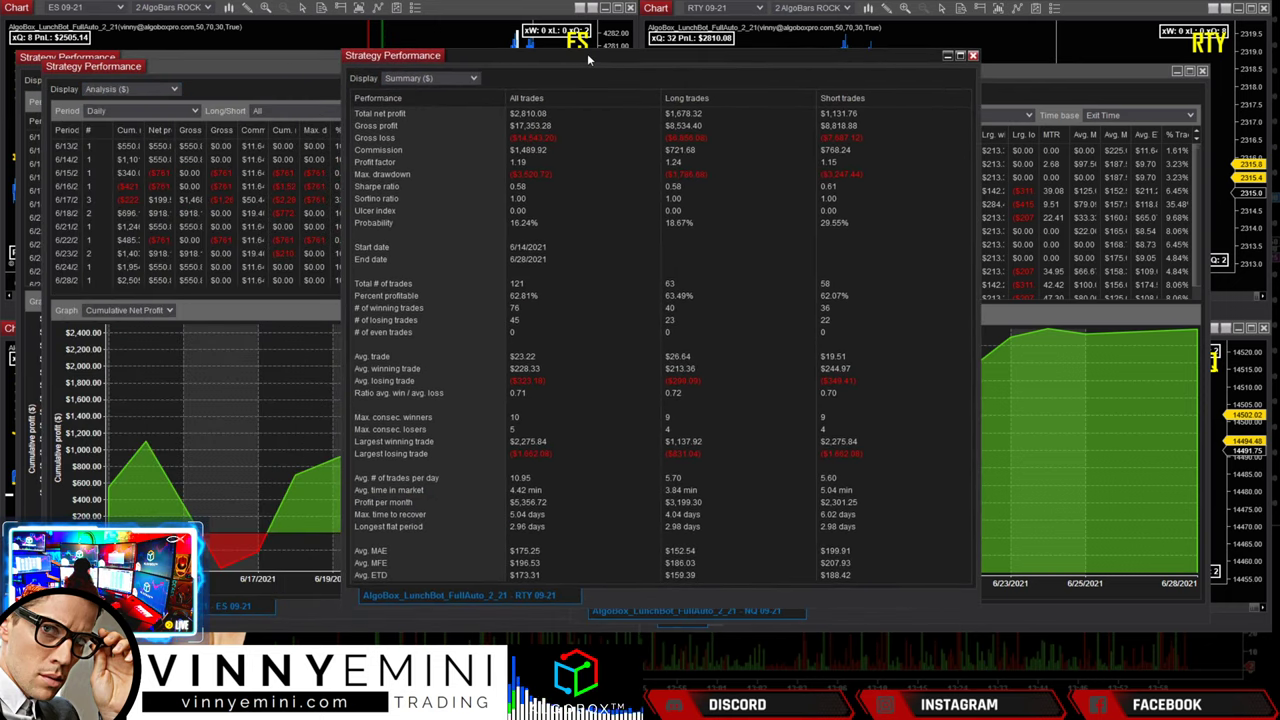
click(475, 80)
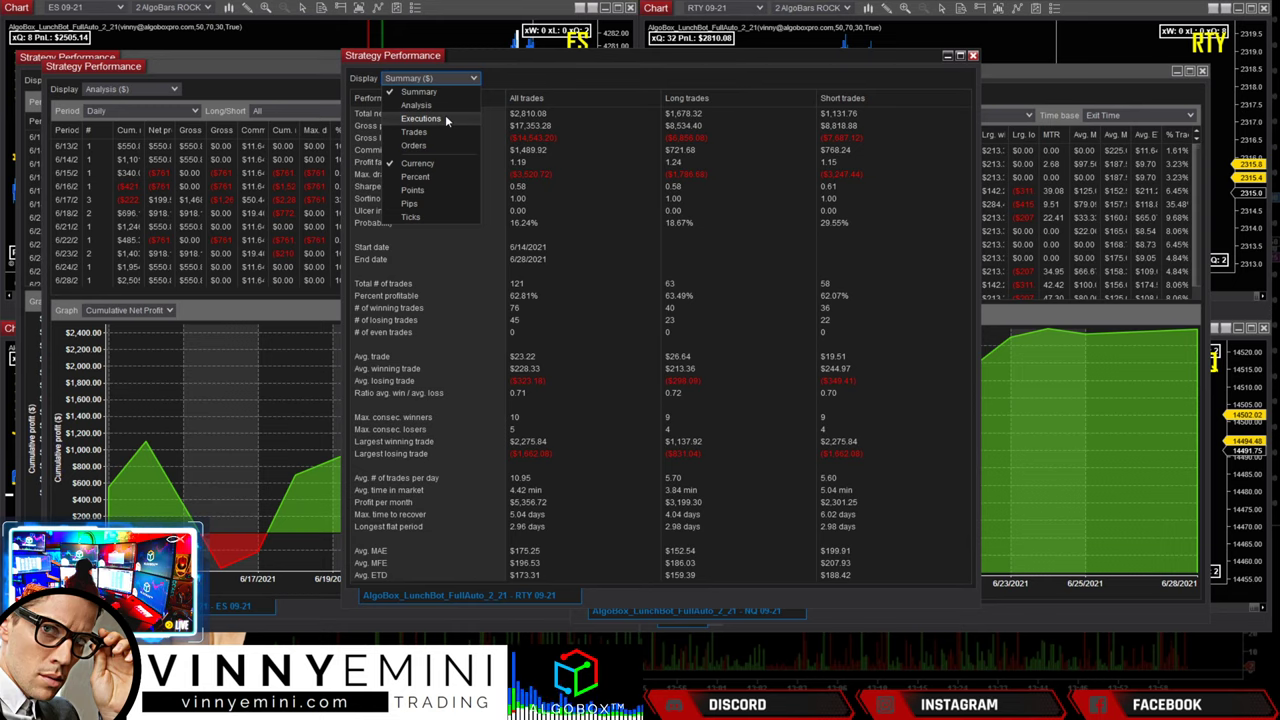
click(418, 105)
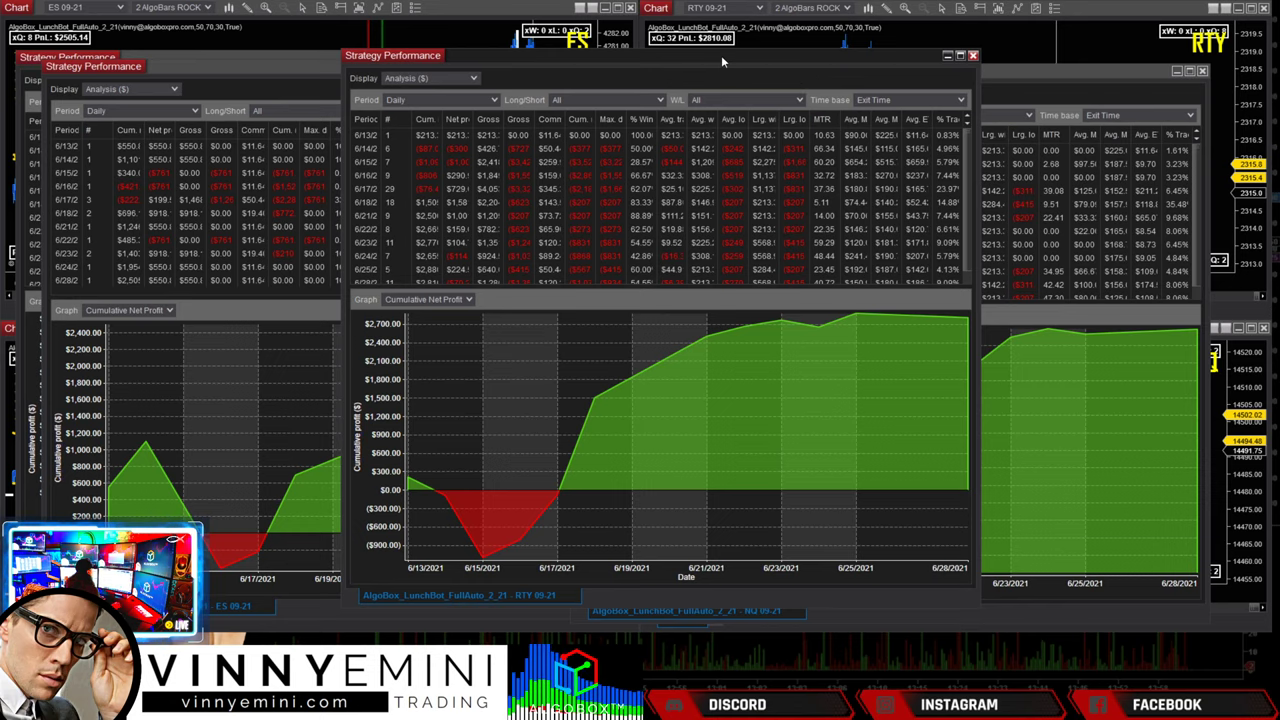
- Trace the 6/13 to 6/17 dip on the RTY cumulative net profit graph, add an arrow pointing at it, and clear the markings
drag(721, 57, 595, 32)
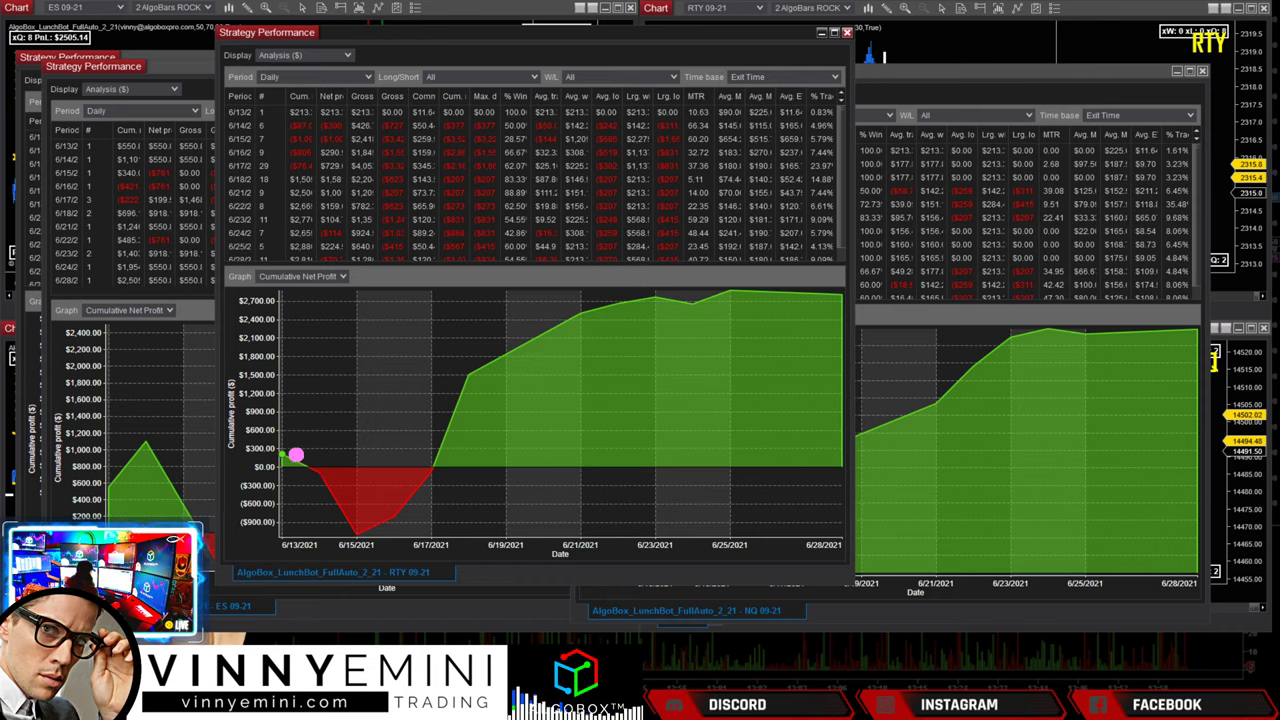
mouse_move(290, 445)
mouse_down()
mouse_move(326, 452)
mouse_move(375, 520)
mouse_move(450, 476)
mouse_up()
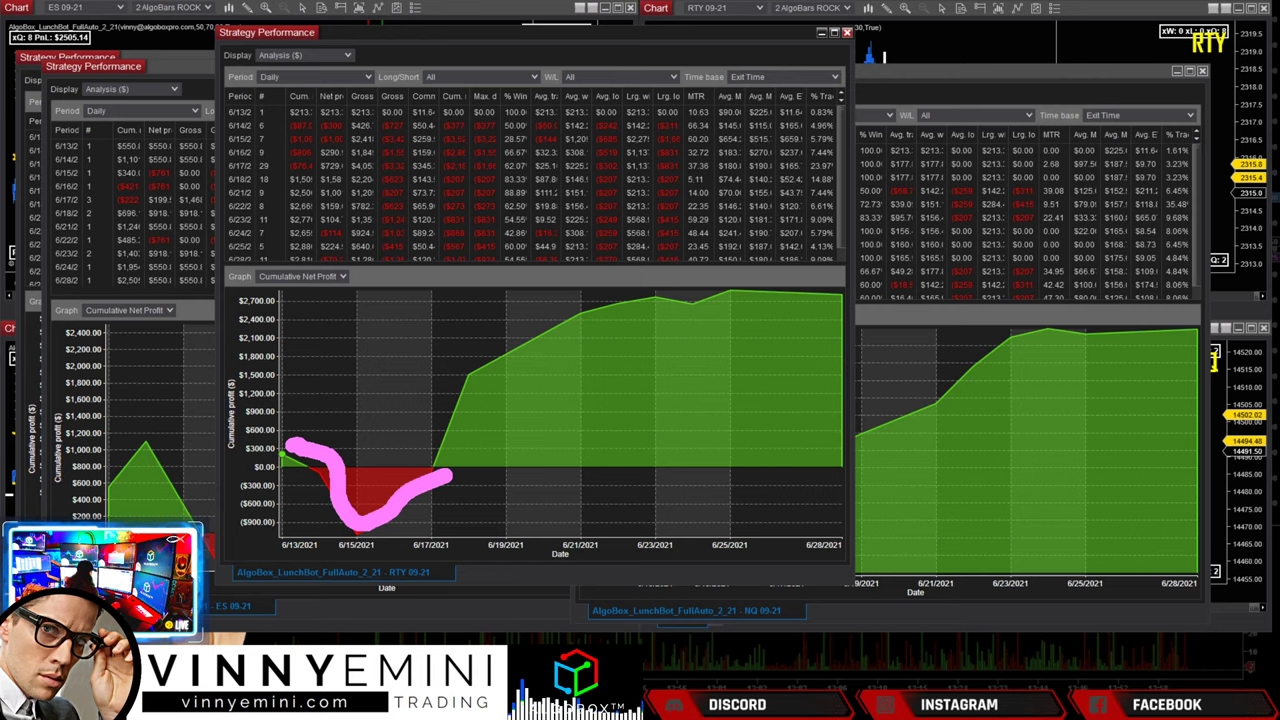
drag(634, 487, 482, 470)
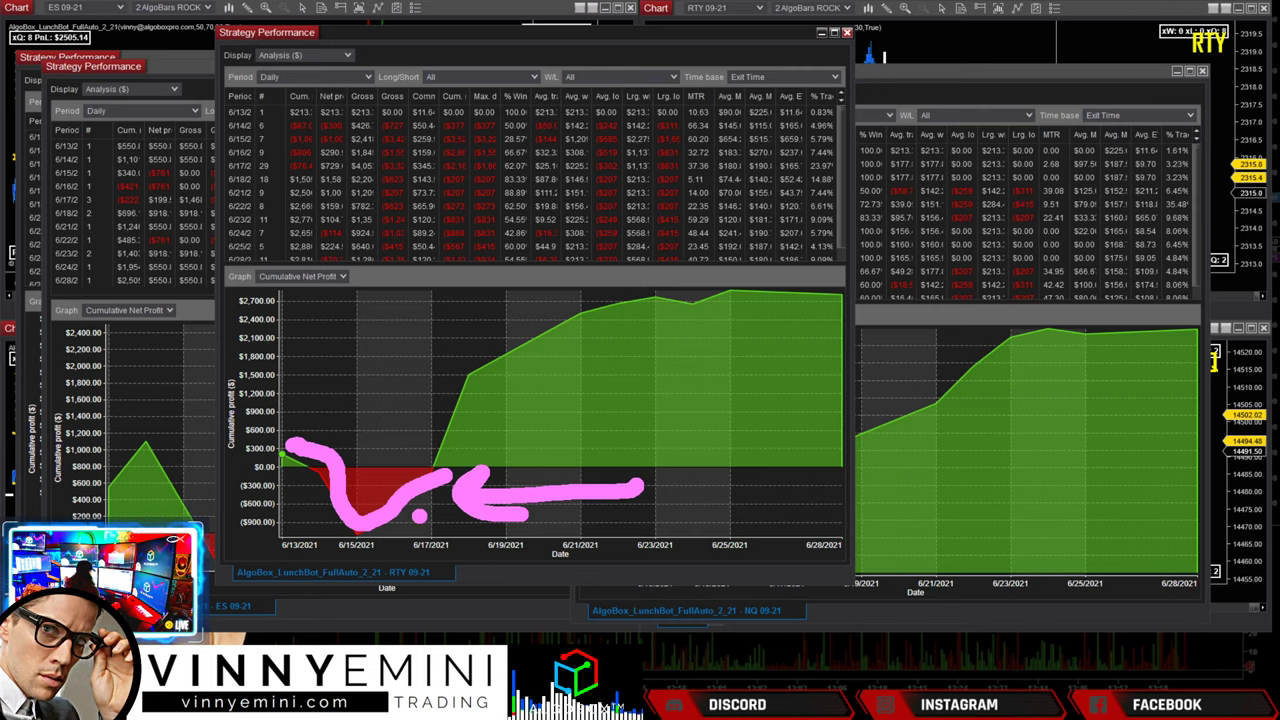
drag(420, 512, 445, 474)
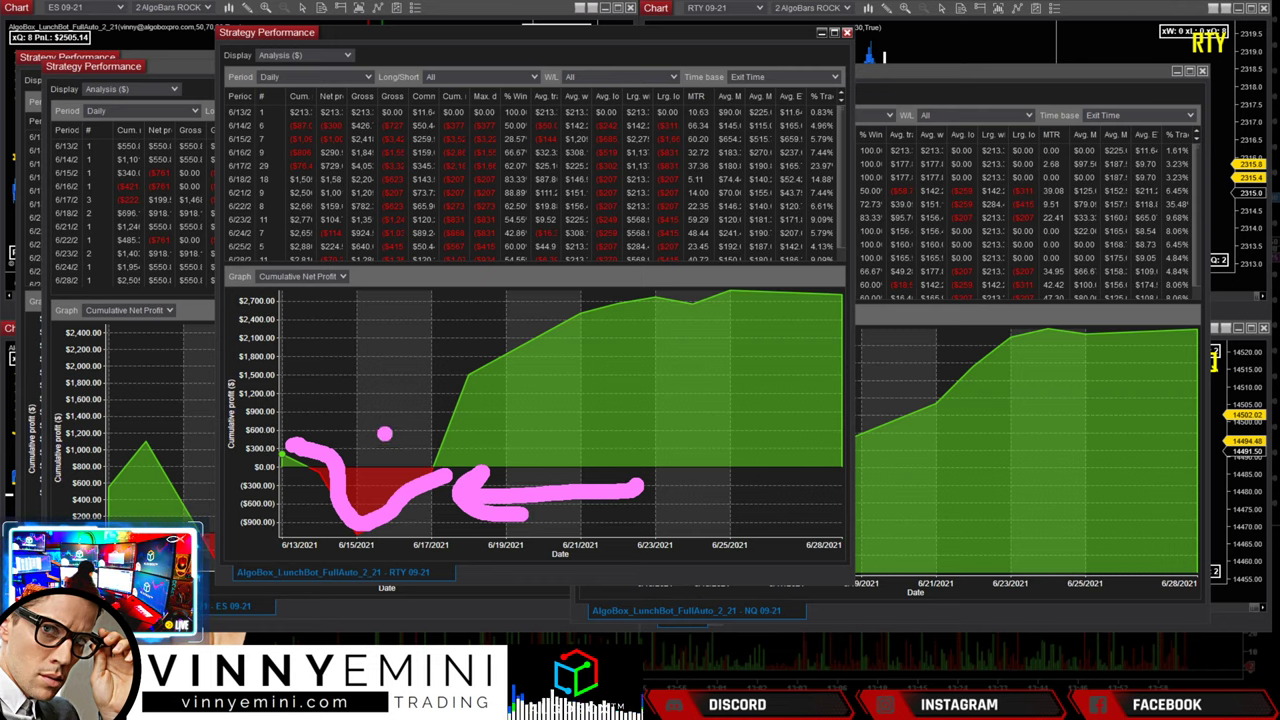
key(Escape)
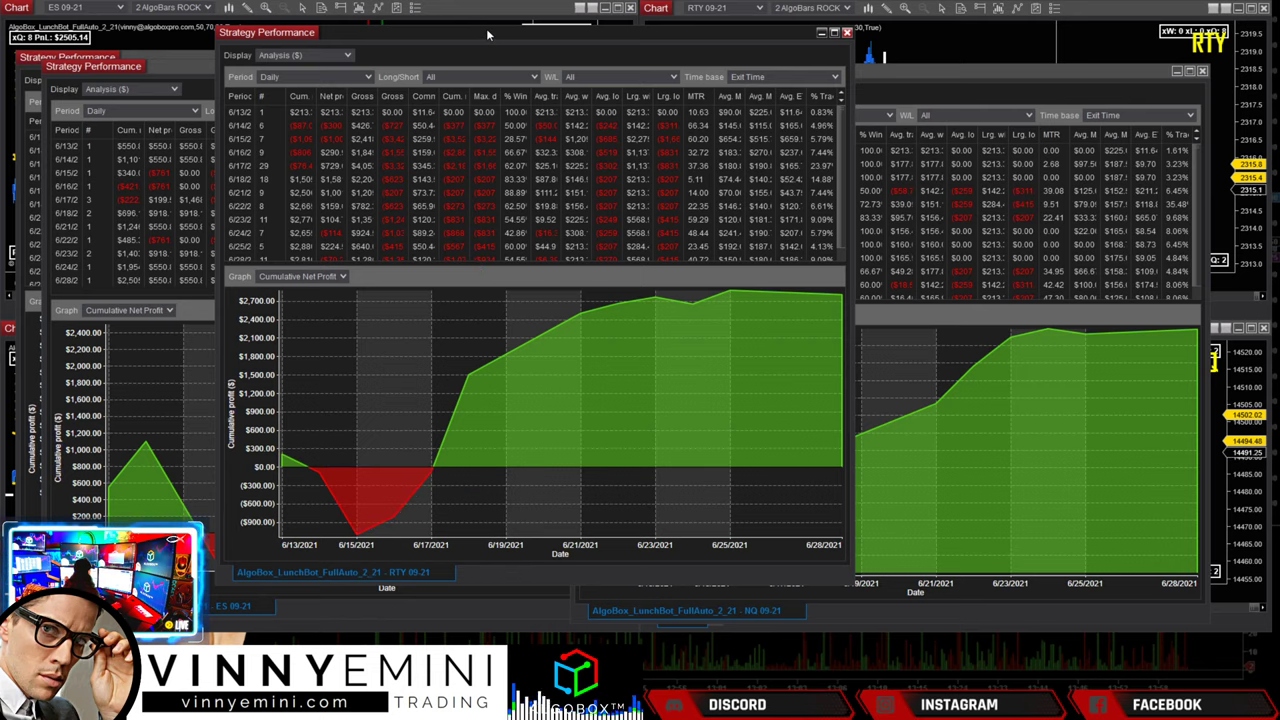
- Move the RTY report aside to compare its profit curve with the ES curve, and place it back between the ES and NQ reports
drag(486, 28, 771, 35)
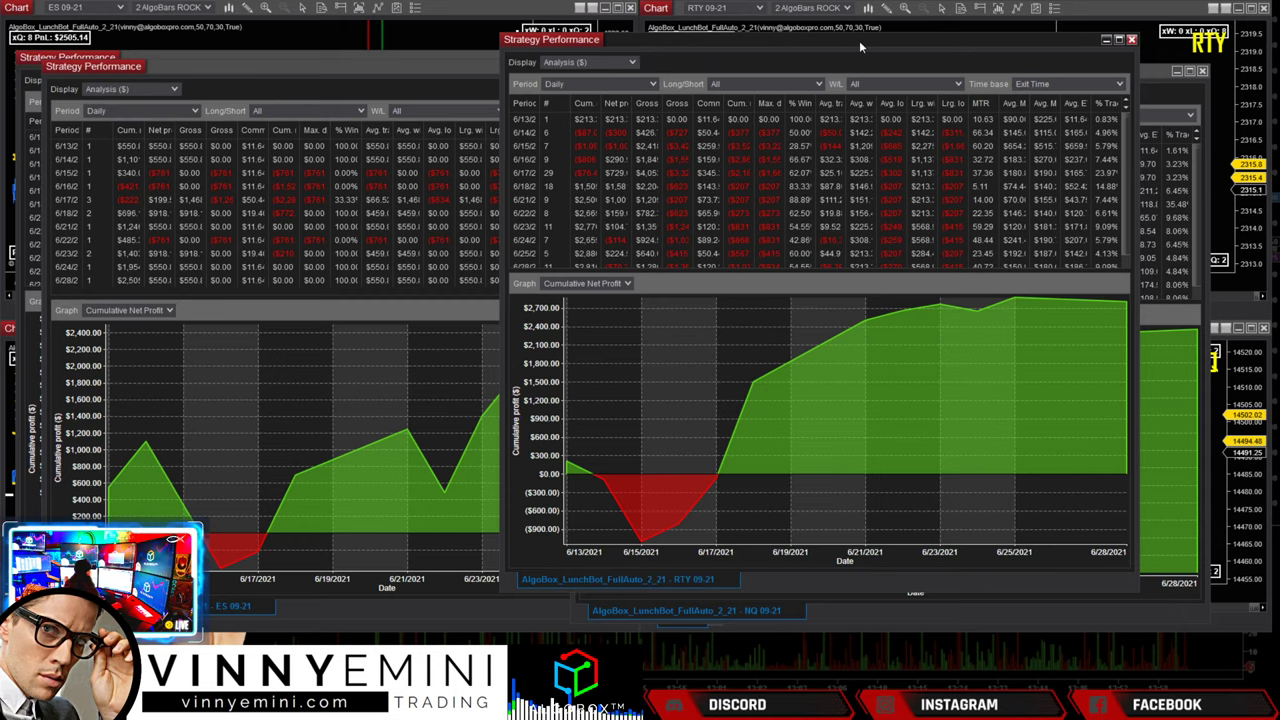
drag(859, 40, 522, 50)
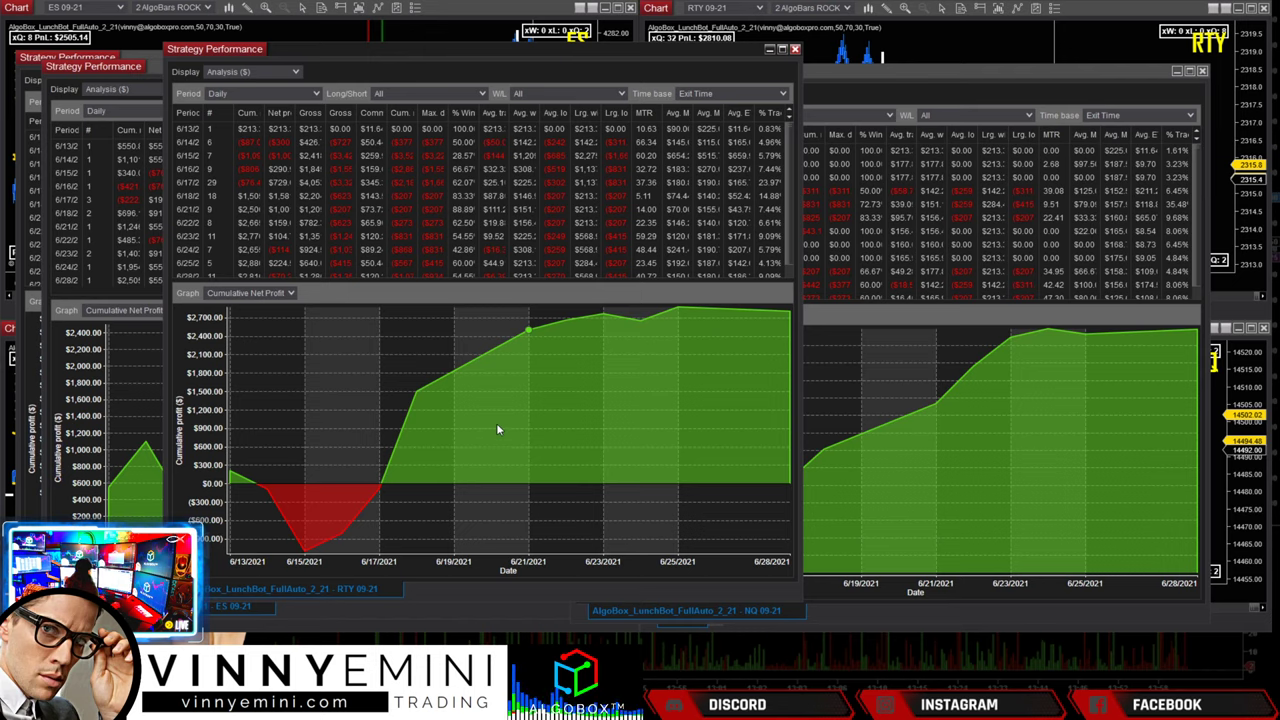
- Switch the RTY report's display to Summary to review its performance figures
click(297, 74)
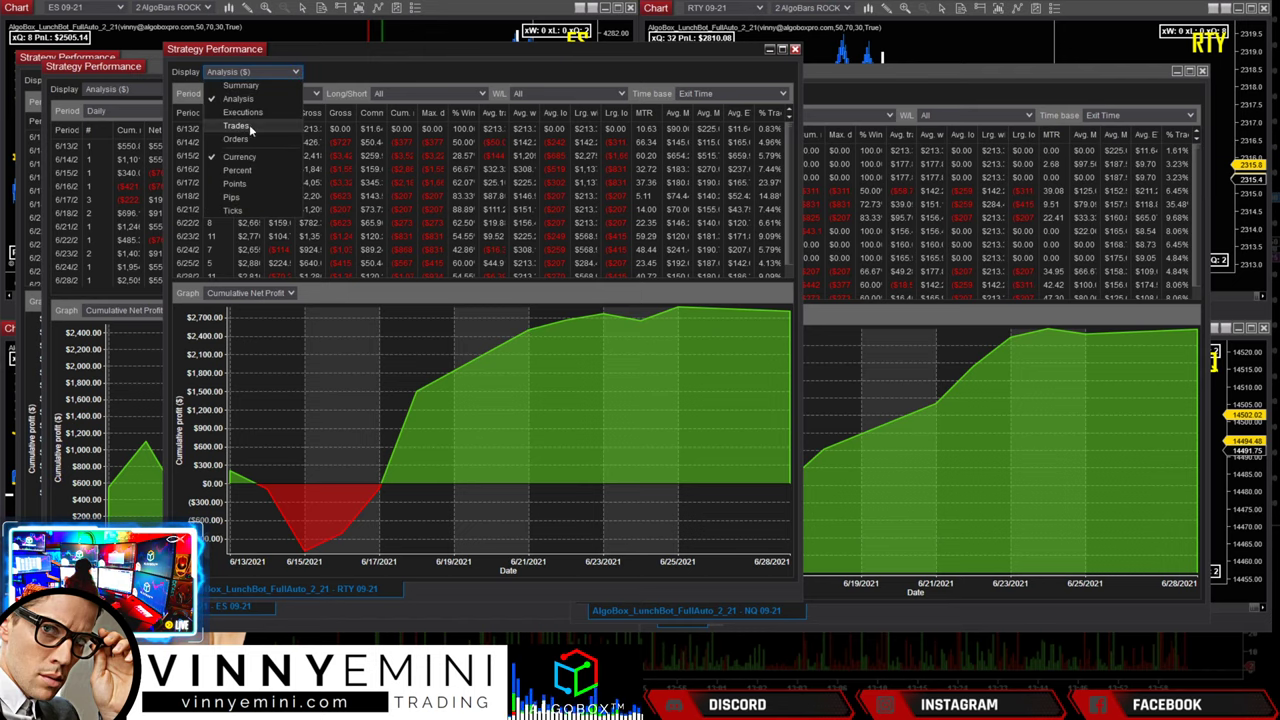
click(378, 61)
click(297, 73)
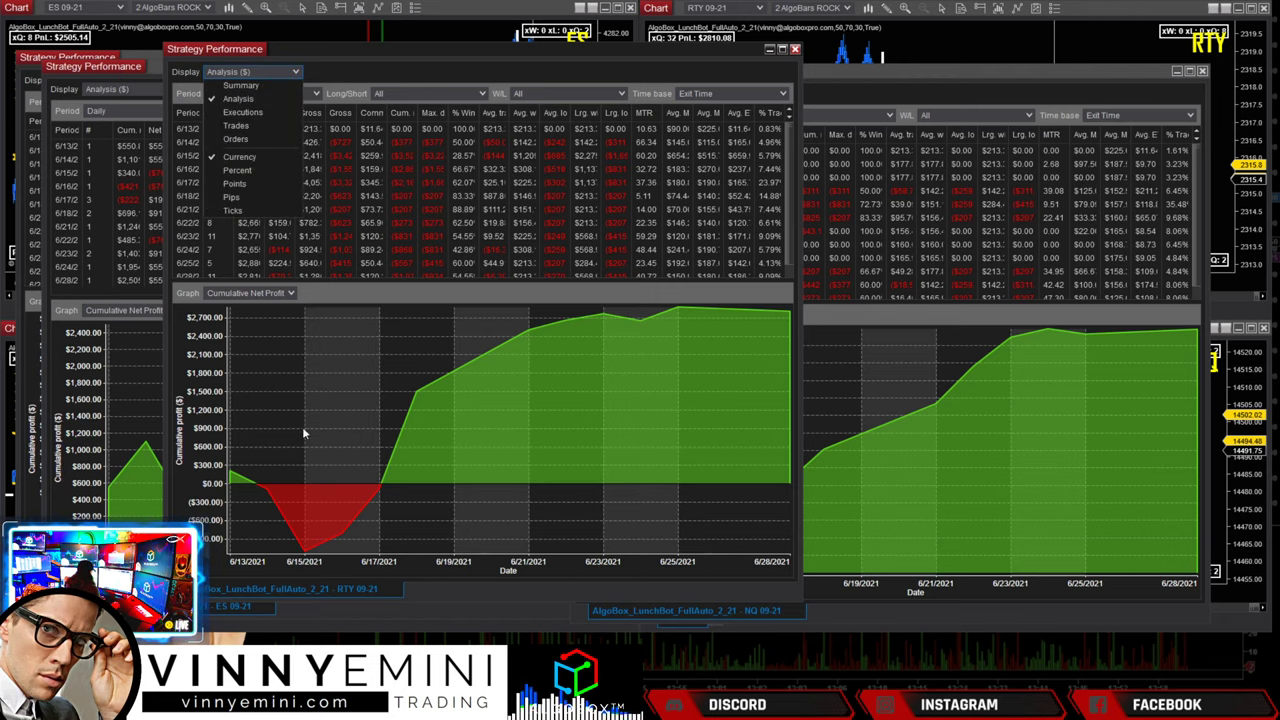
click(326, 327)
click(246, 73)
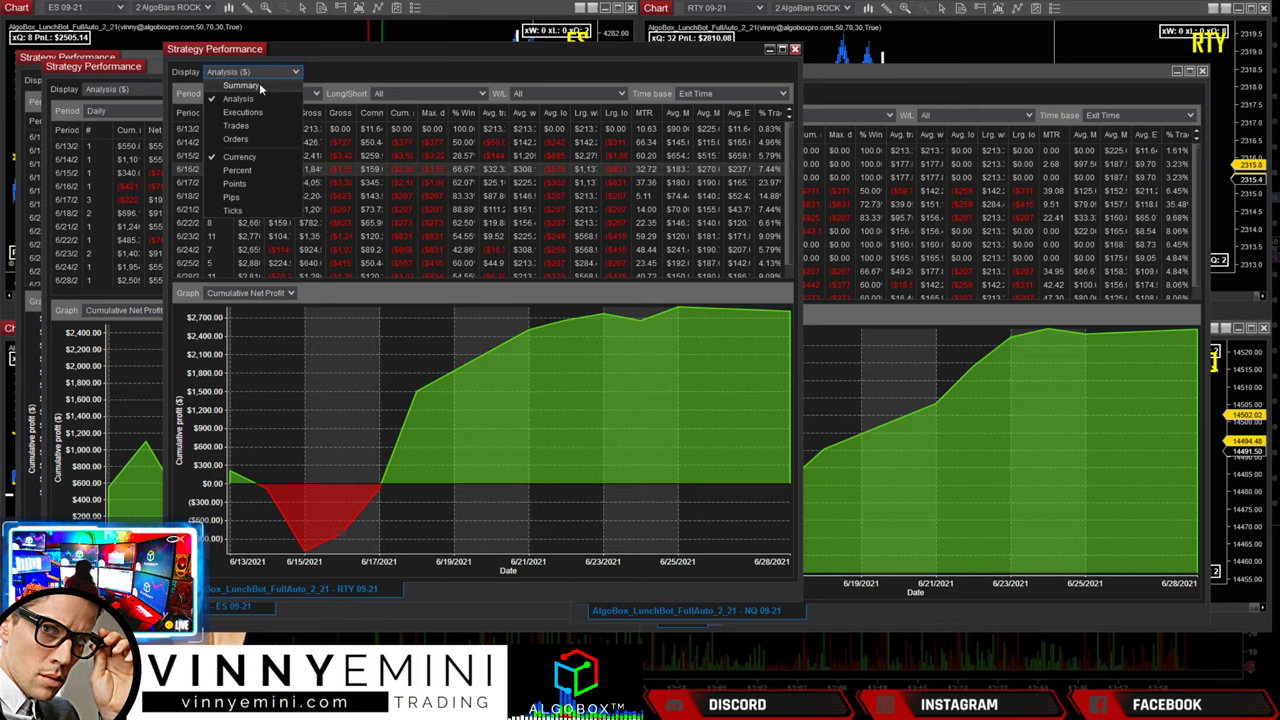
click(245, 86)
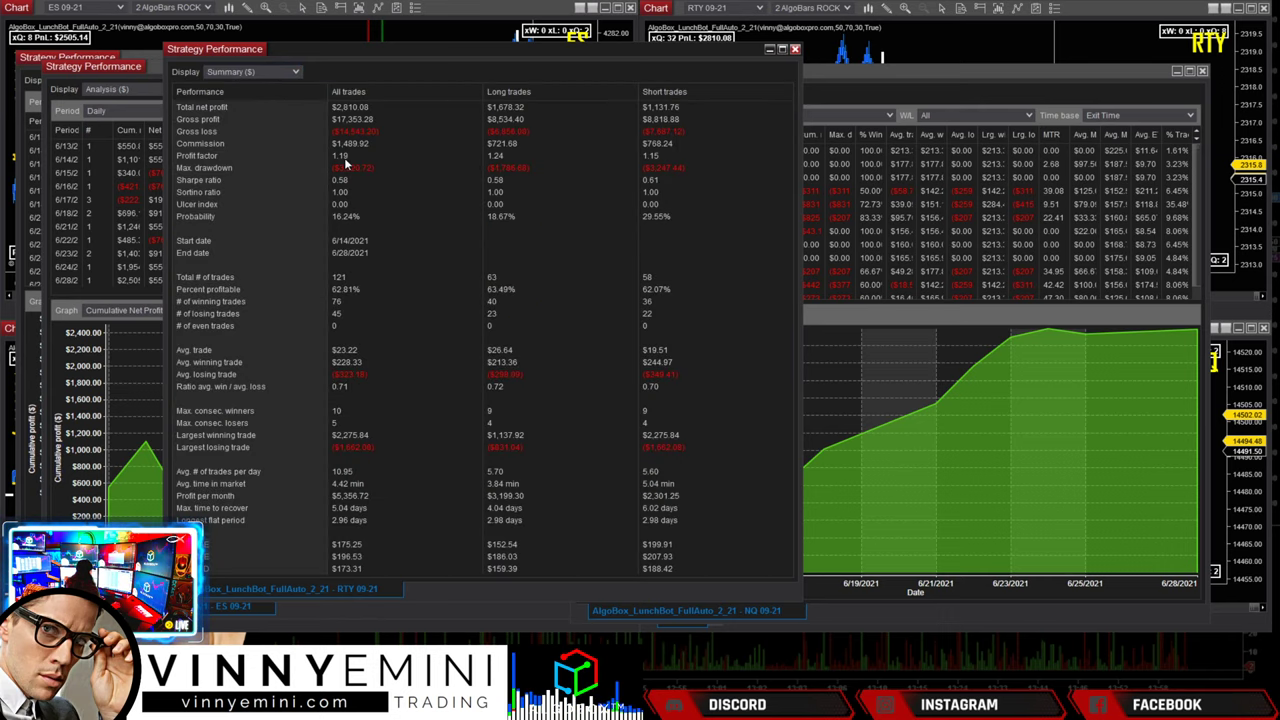
- Return the RTY report to the Analysis display and set its period to Day of week
click(222, 73)
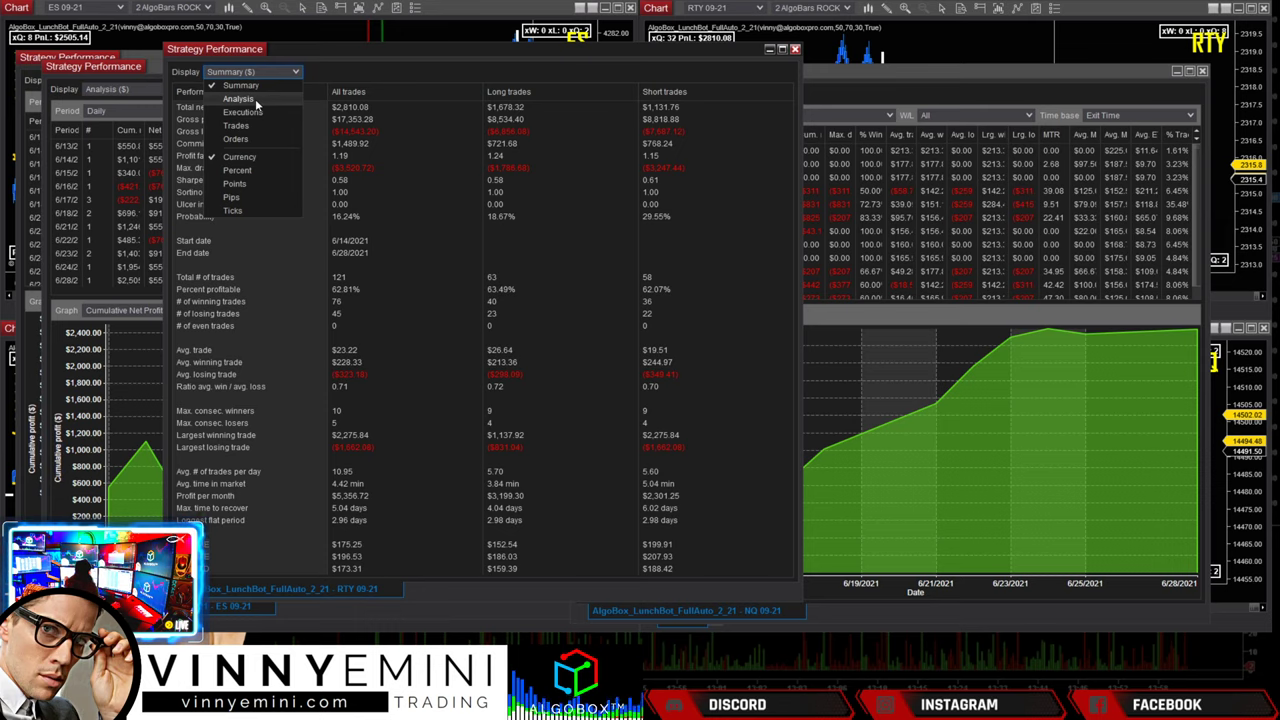
click(238, 98)
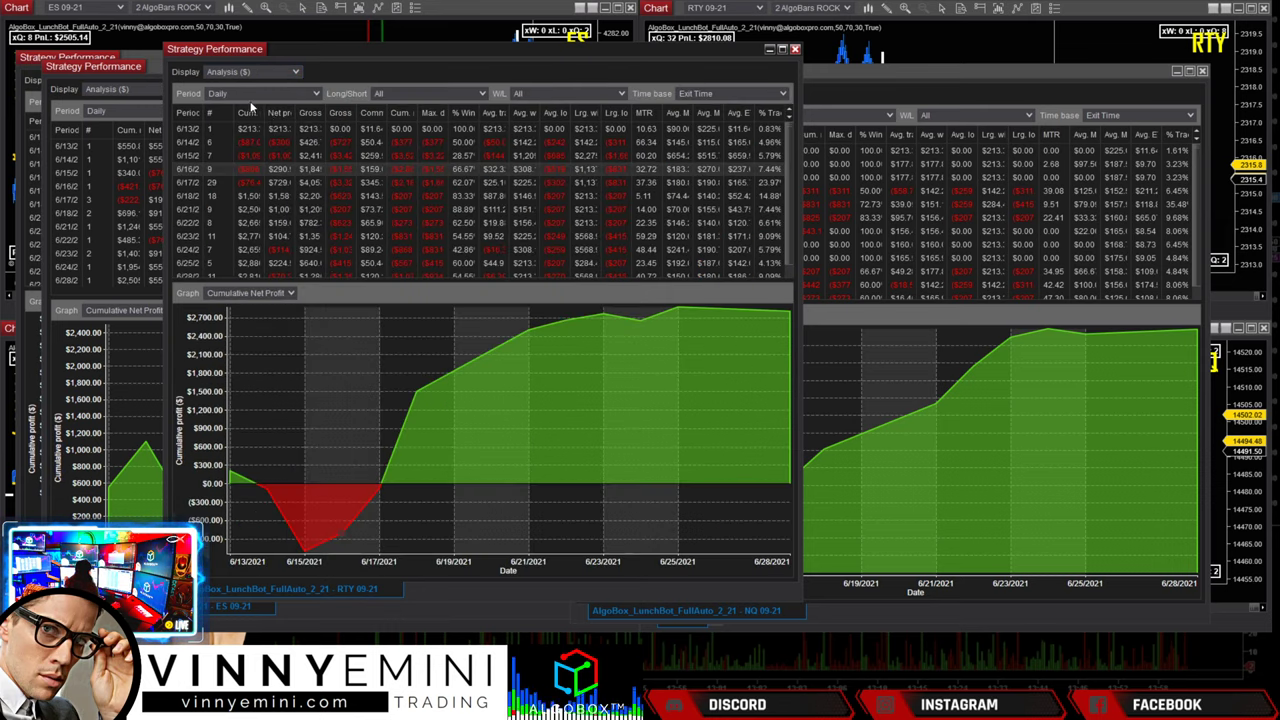
click(290, 94)
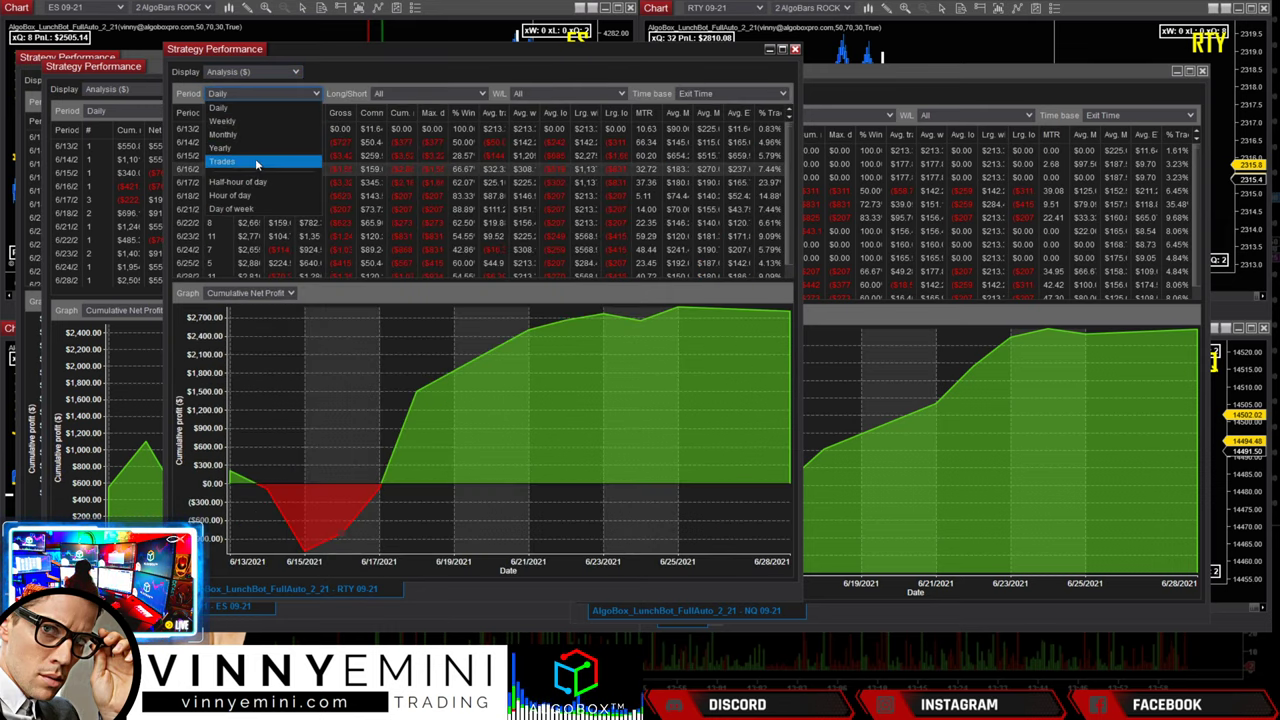
click(252, 209)
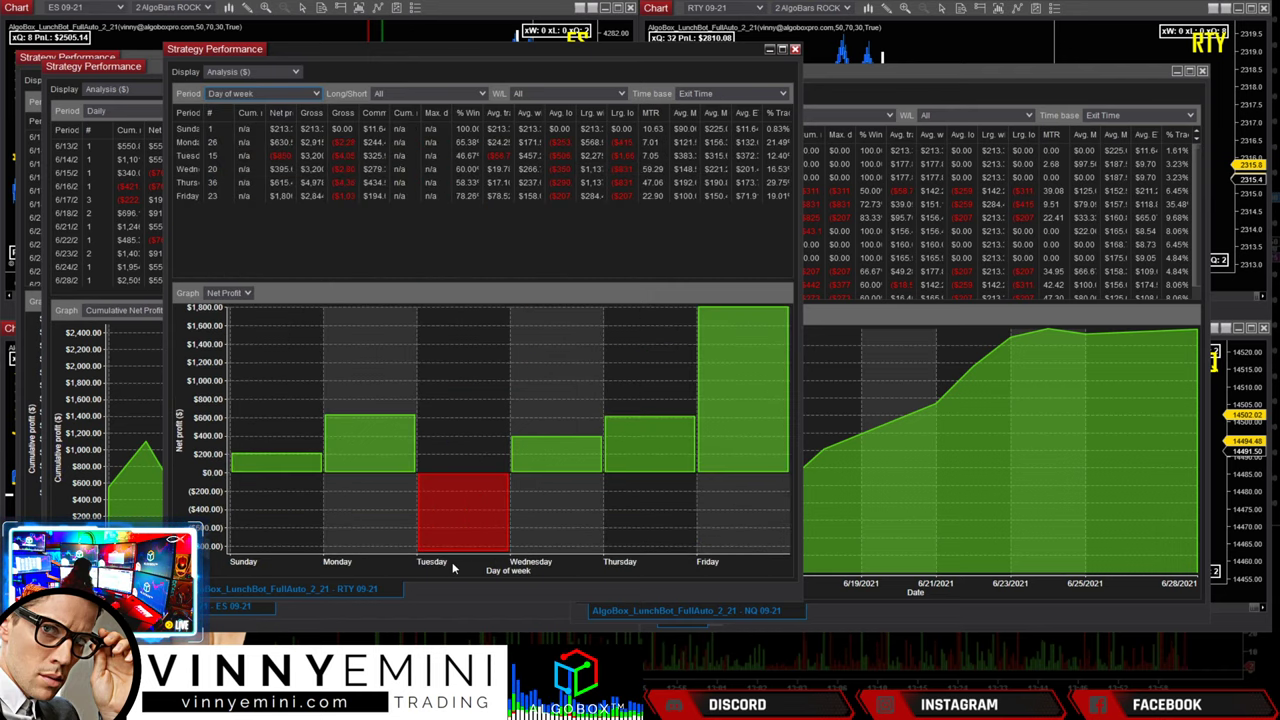
- Mark Tuesday's bar in the RTY net profit by weekday graph with a circle and an arrow, and clear the markings
mouse_move(458, 580)
mouse_down()
mouse_move(435, 582)
mouse_move(402, 478)
mouse_move(540, 540)
mouse_move(426, 588)
mouse_up()
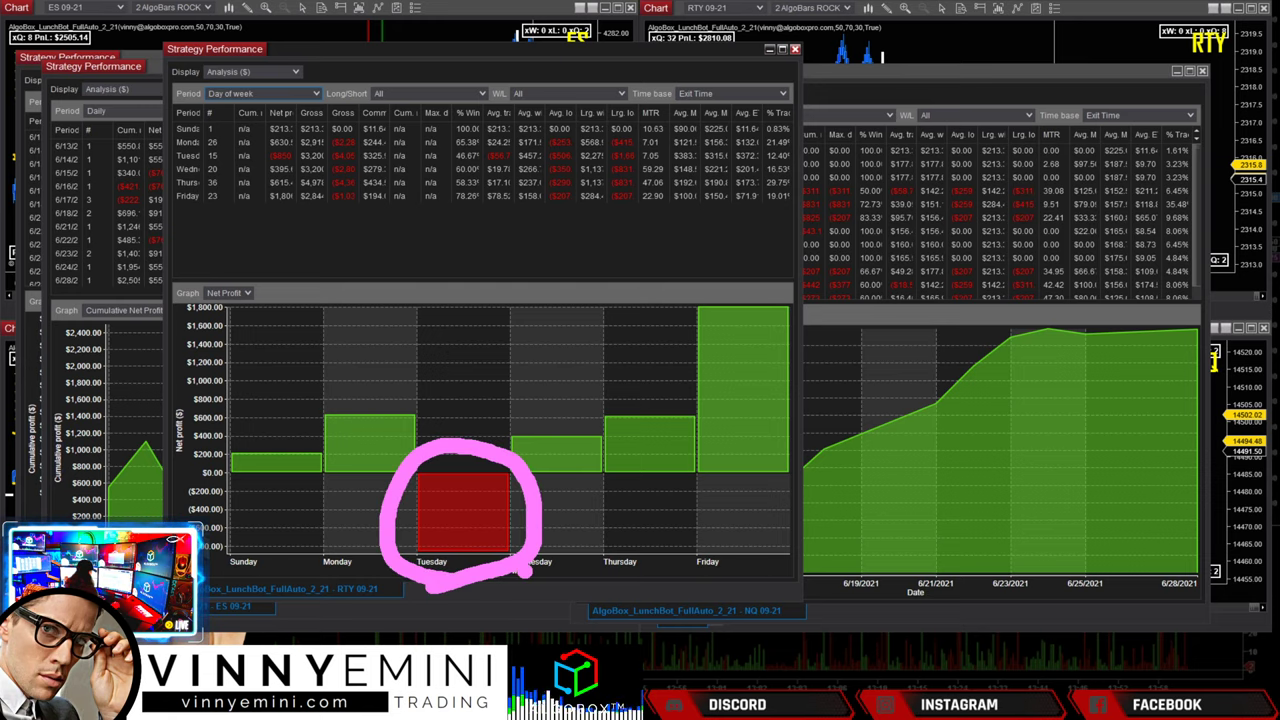
mouse_move(576, 318)
mouse_down()
mouse_move(560, 402)
mouse_move(548, 382)
mouse_up()
drag(570, 428, 600, 388)
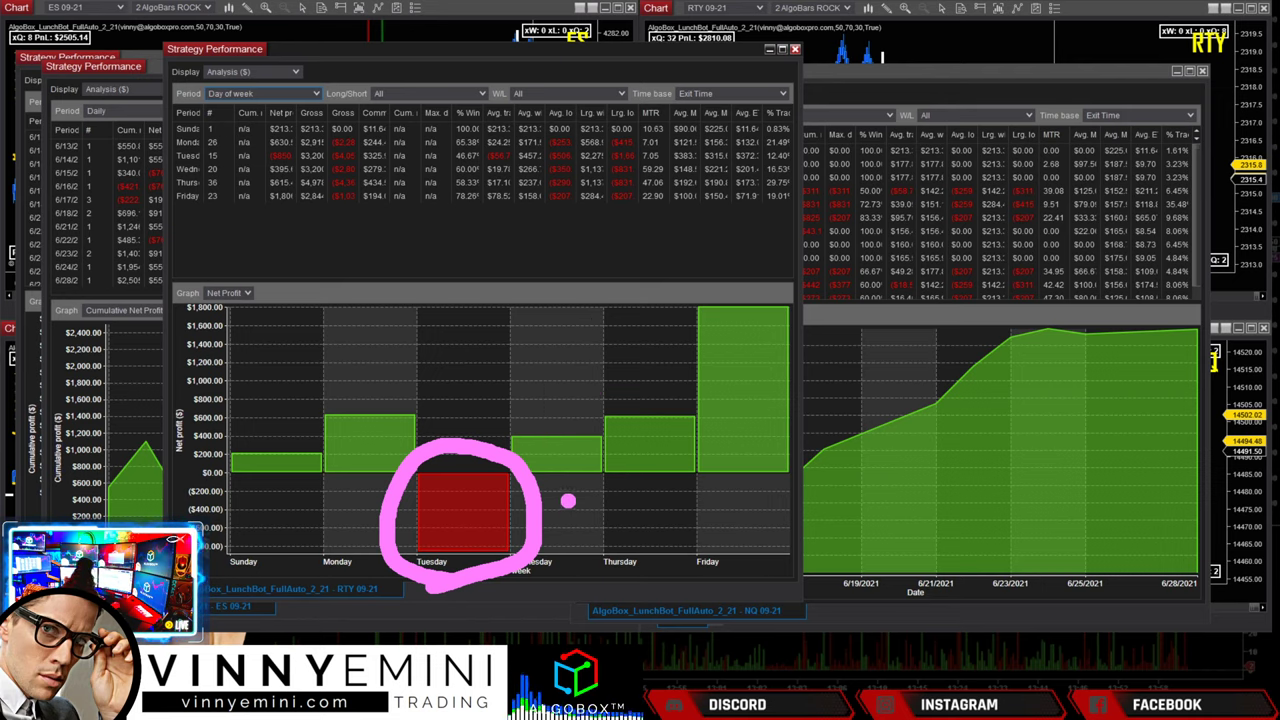
drag(490, 342, 486, 450)
mouse_move(456, 398)
mouse_down()
mouse_move(484, 450)
mouse_move(510, 406)
mouse_up()
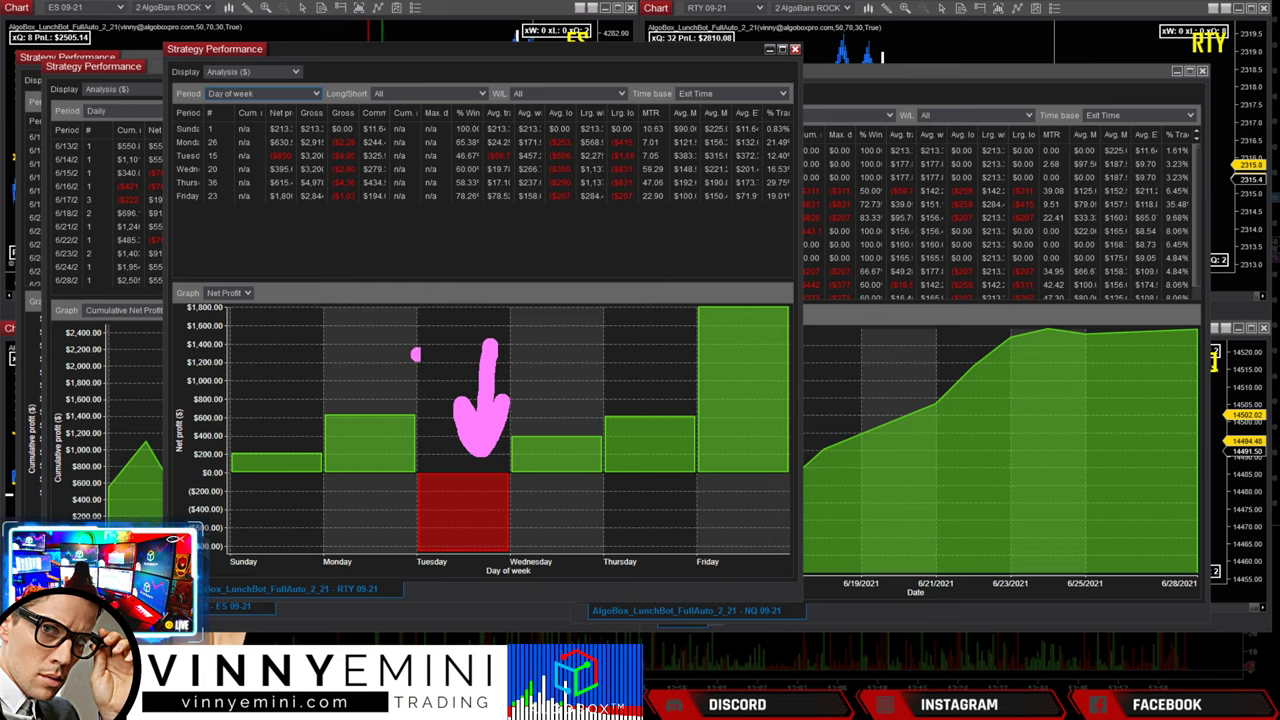
key(Escape)
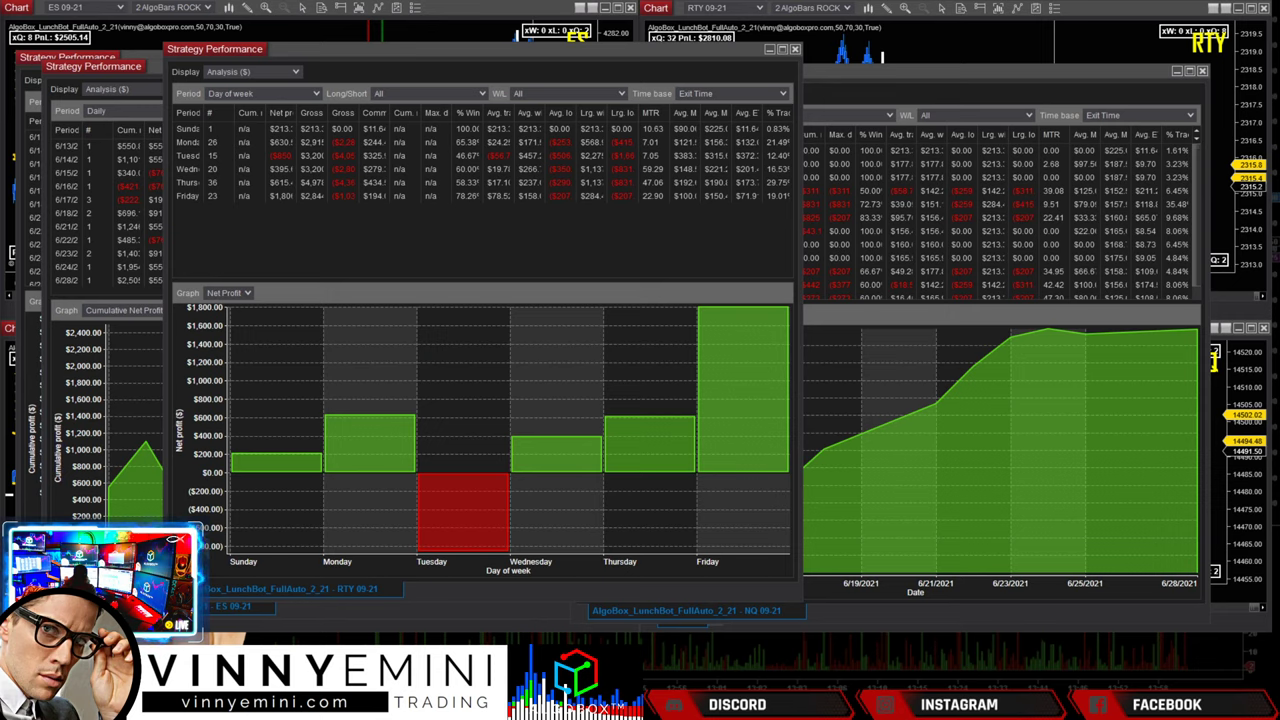